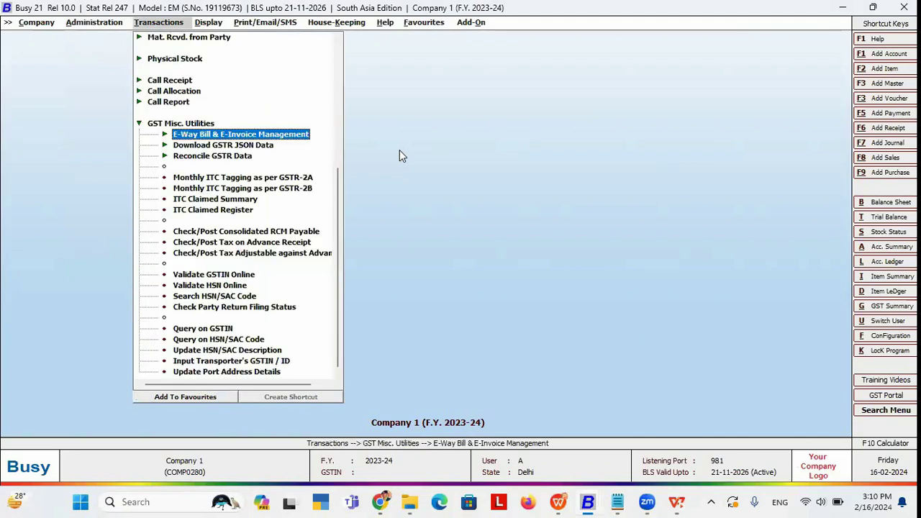
Step: Open online GSTIN validation for multiple GSTINs, load the data of all accounts and select every record
key(Return)
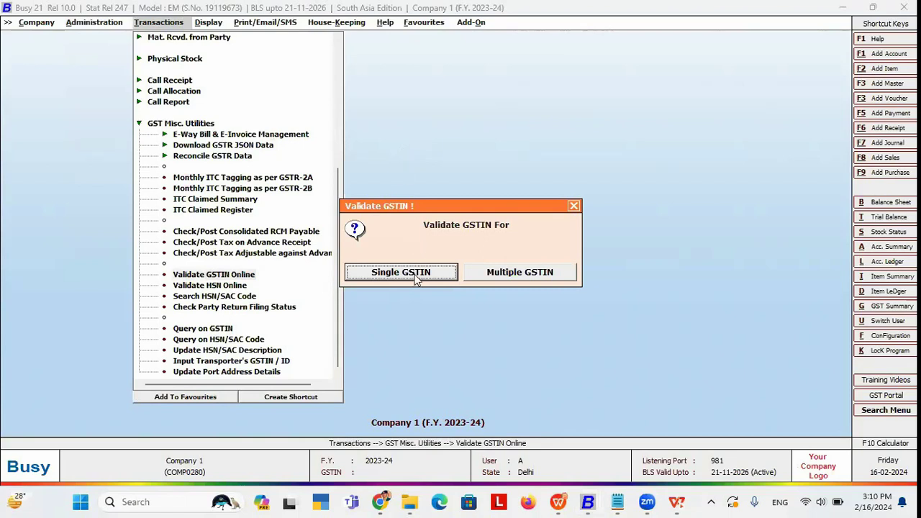
click(520, 272)
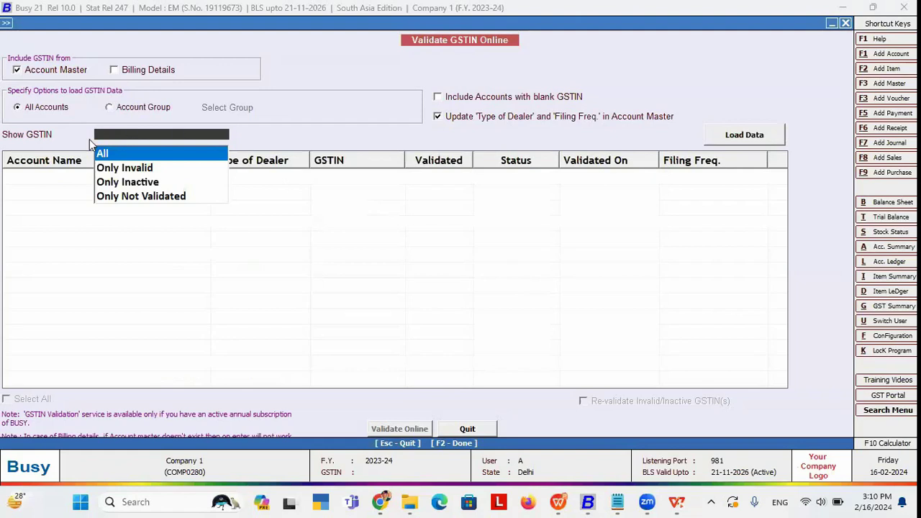
click(739, 139)
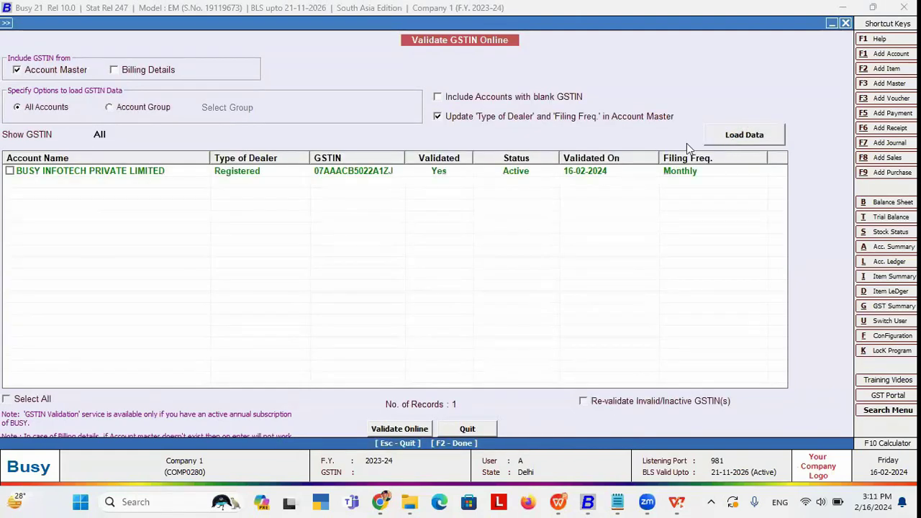
click(33, 403)
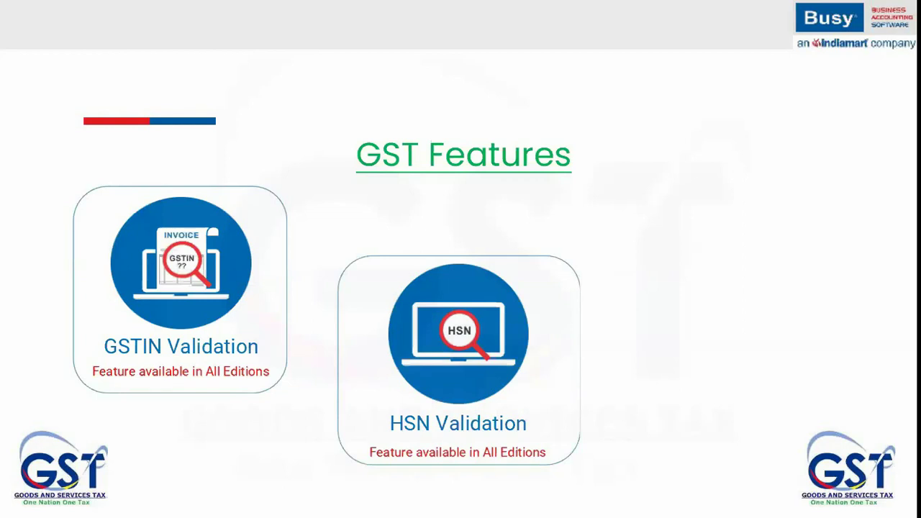
Step: Open online HSN validation for multiple HSN codes, load the data of all items and select every record
key(alt+Tab)
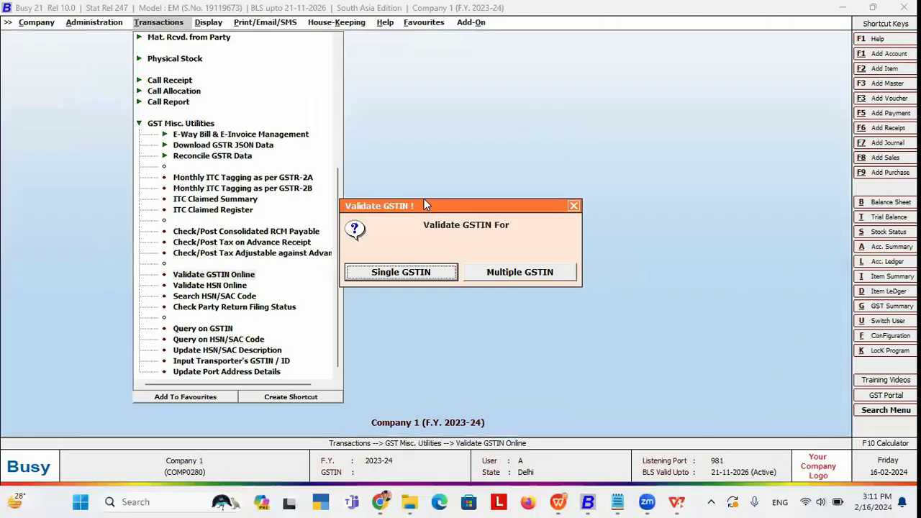
key(Escape)
key(Down)
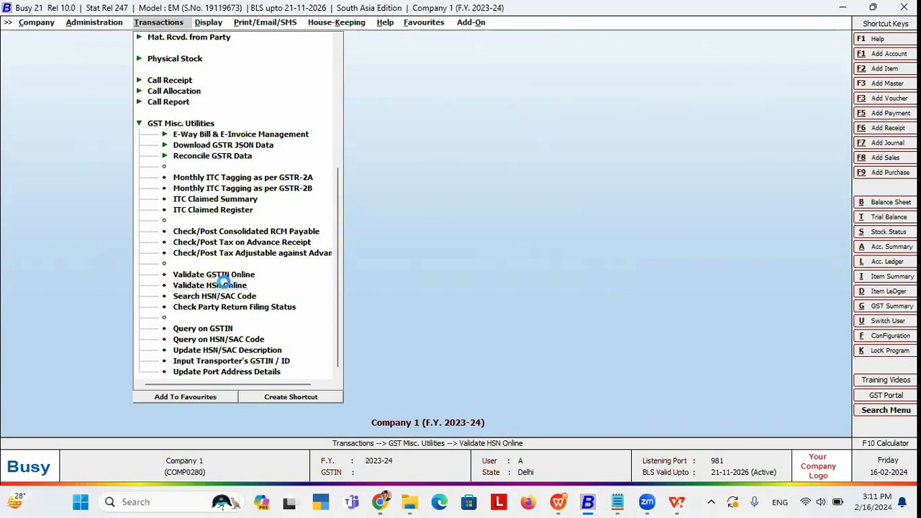
click(226, 285)
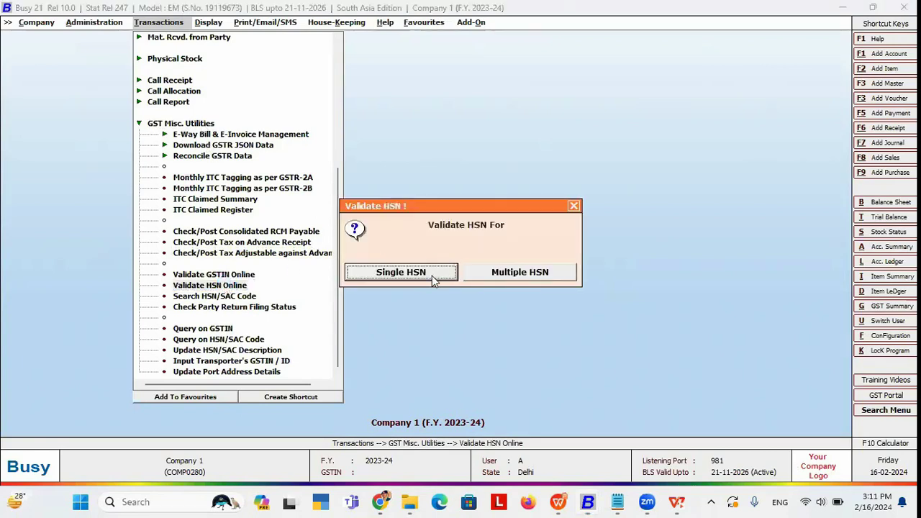
click(508, 276)
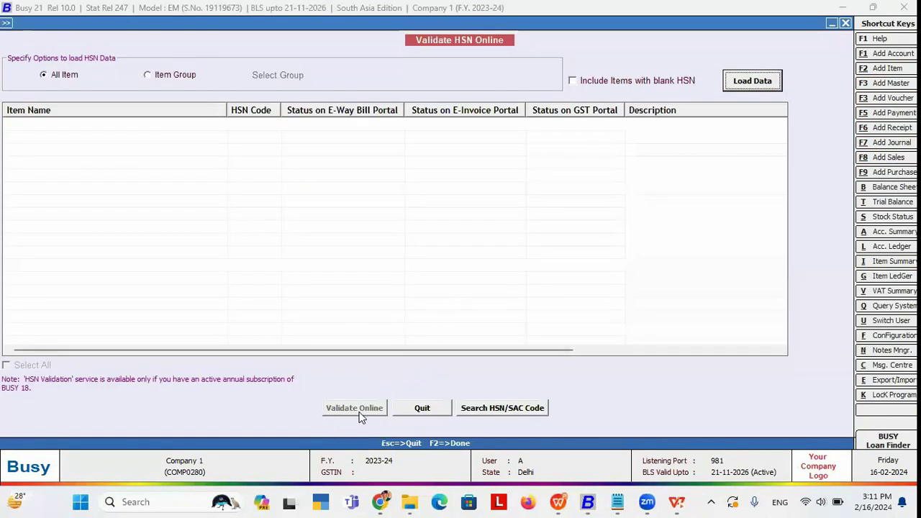
key(Return)
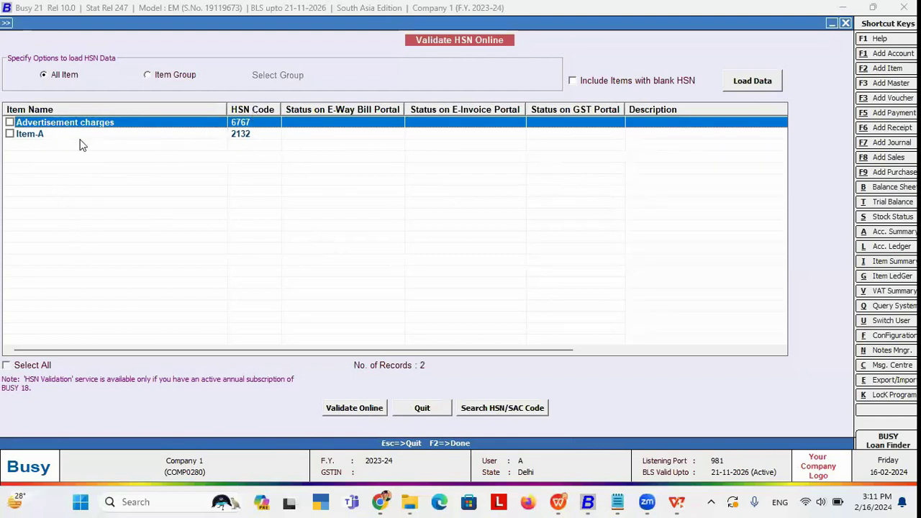
click(39, 367)
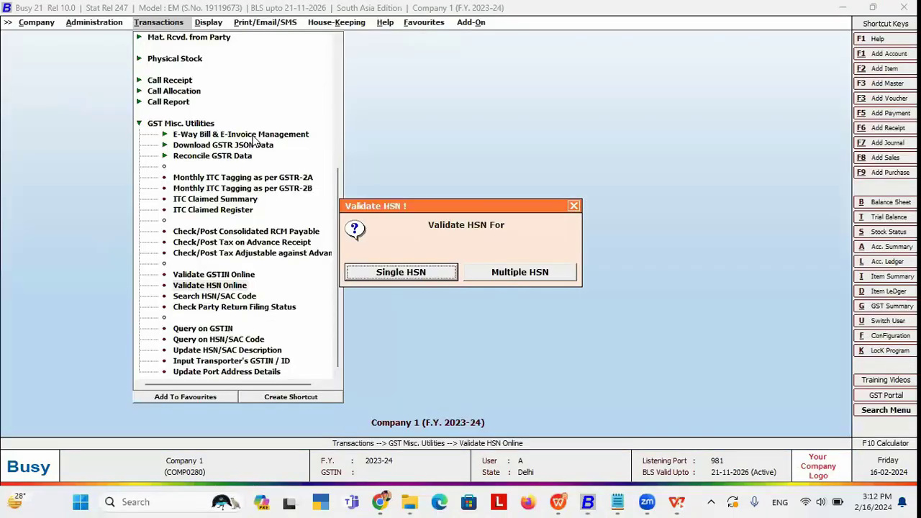
Step: Dismiss the HSN validation prompt and expand the GST Reports group
key(Escape)
key(Right)
key(Down)
key(Down)
key(Down)
key(Down)
key(Down)
key(Down)
key(Down)
key(Down)
key(Down)
key(Down)
key(Down)
key(Down)
key(Down)
key(Down)
key(Down)
key(Down)
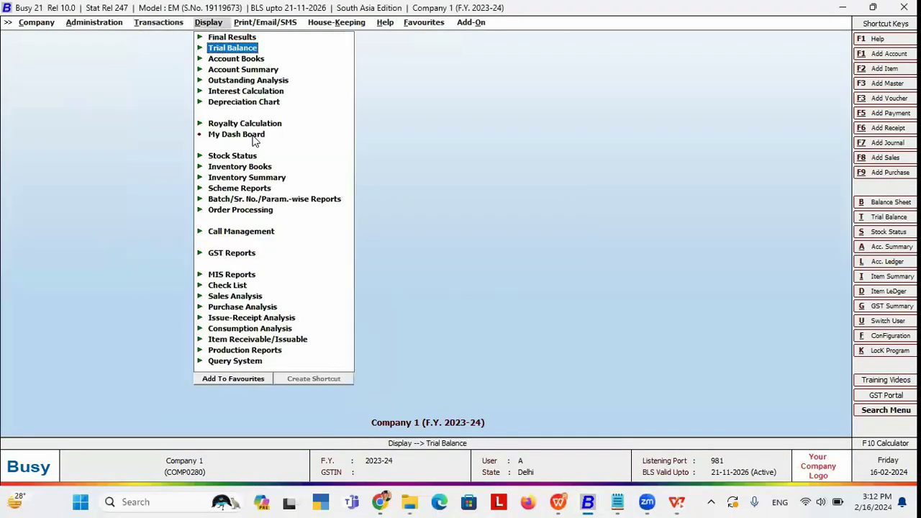
key(Right)
key(Down)
key(Down)
Step: Open the GSTR-1 eReturn from the GST Returns group and continue without a company GSTIN
key(Right)
key(Down)
key(Down)
key(Down)
key(Down)
key(Down)
key(Down)
key(Down)
key(Down)
key(Down)
key(Down)
key(Down)
key(Down)
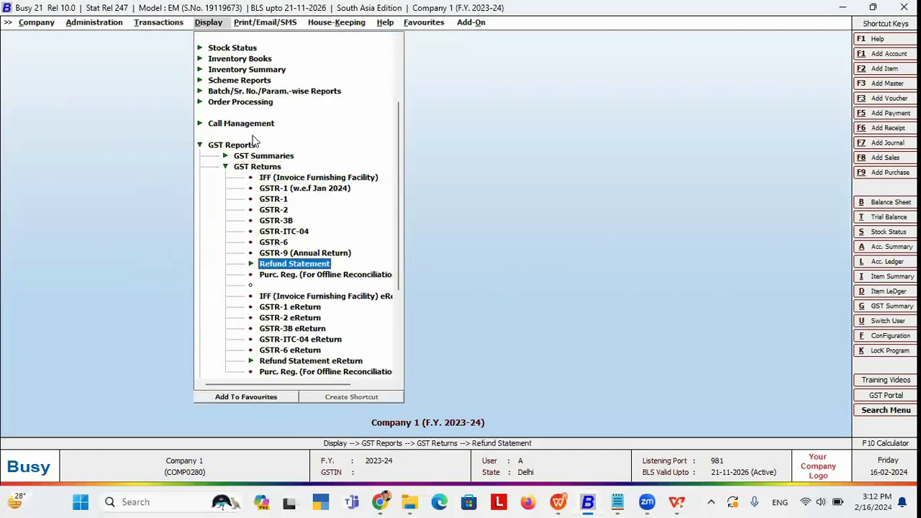
key(Return)
key(Left)
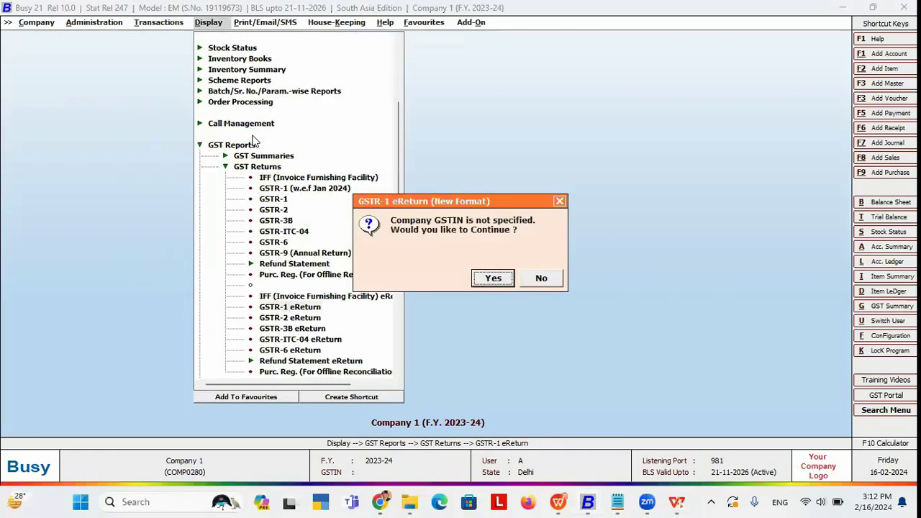
key(Return)
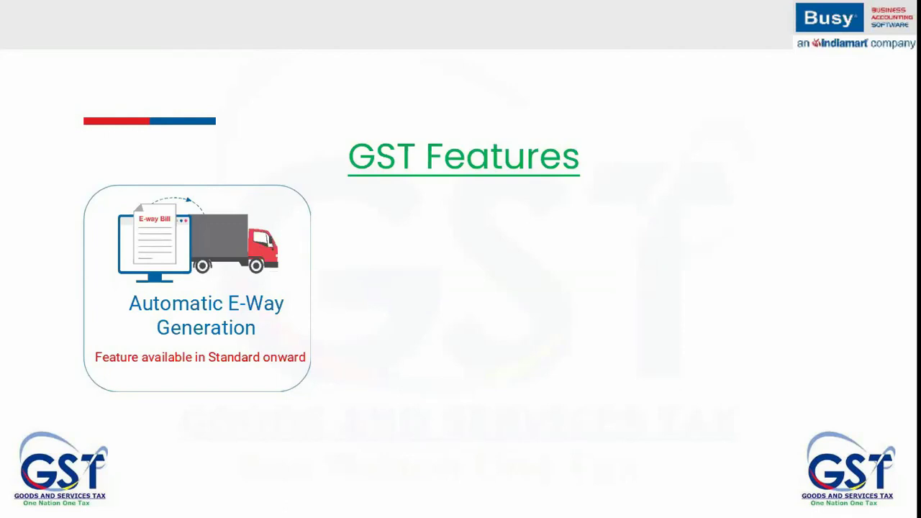
Step: Switch to the Busy window that has the E-Invoice & E-way bill Sand Box company open
key(alt+Tab)
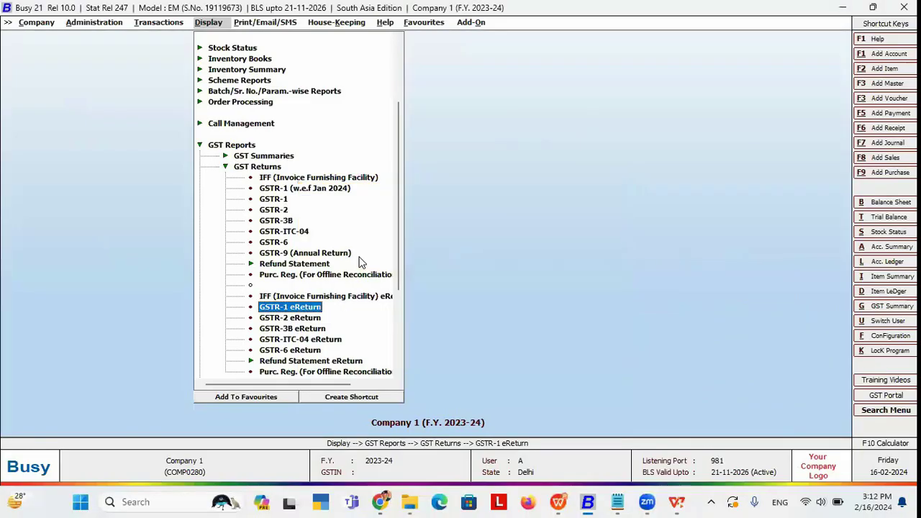
key(alt+Tab)
key(alt+Tab)
key(alt+Tab)
key(alt+Tab)
key(alt+Tab)
key(alt+Tab)
key(alt+Tab)
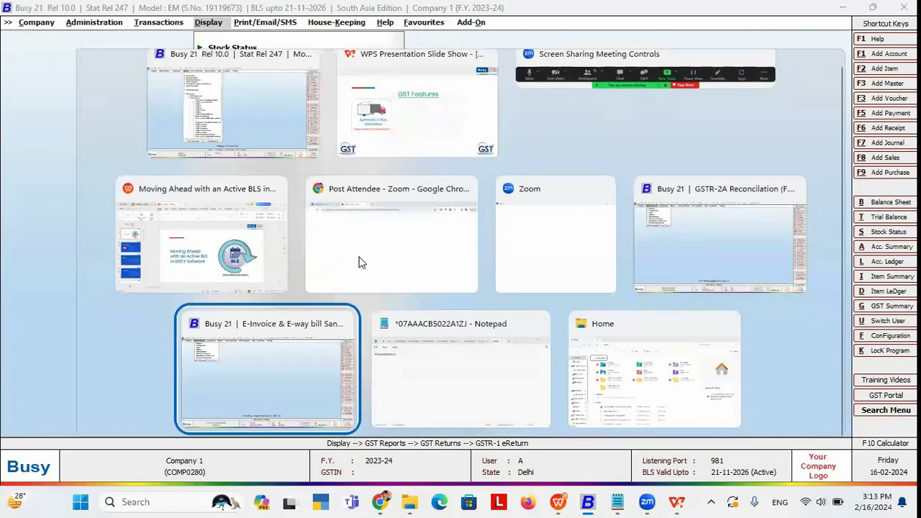
Step: Examine the GSP provider configuration for e-way bills and e-invoices in the company's GST/VAT options and close the configuration
key(Down)
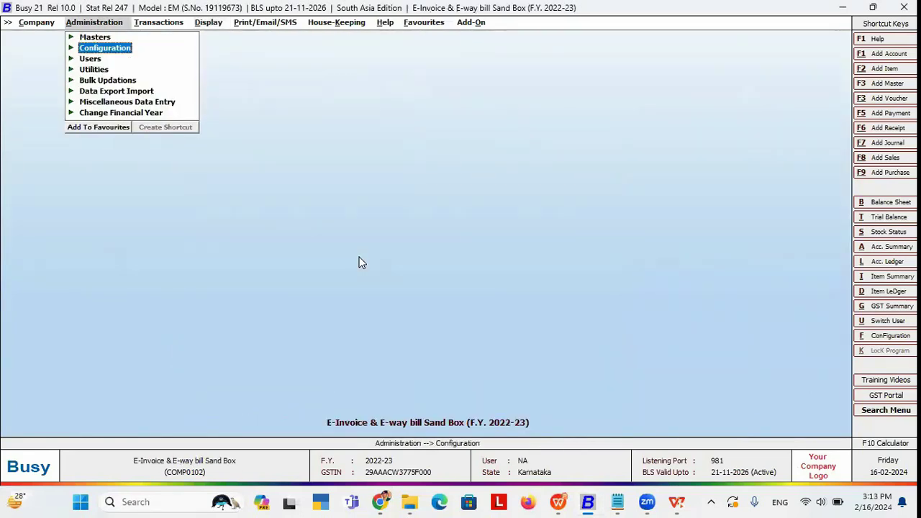
key(Return)
key(Return)
click(97, 247)
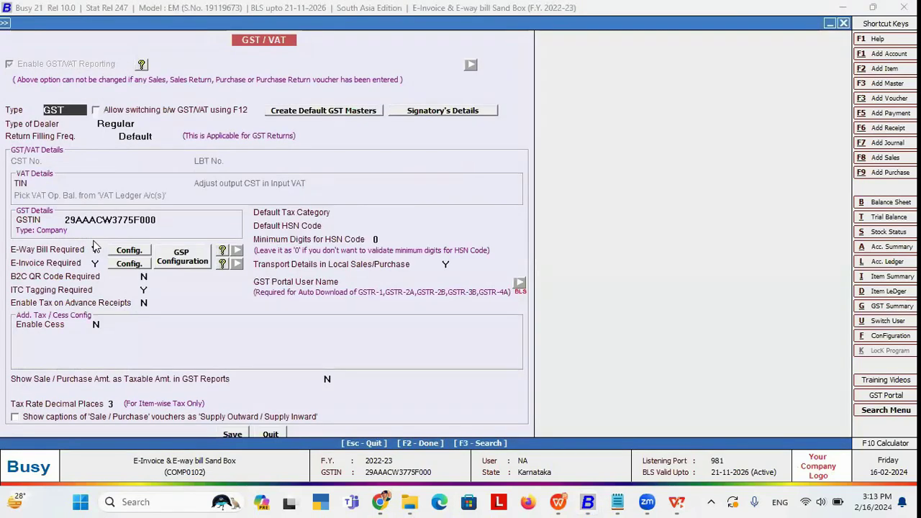
click(183, 257)
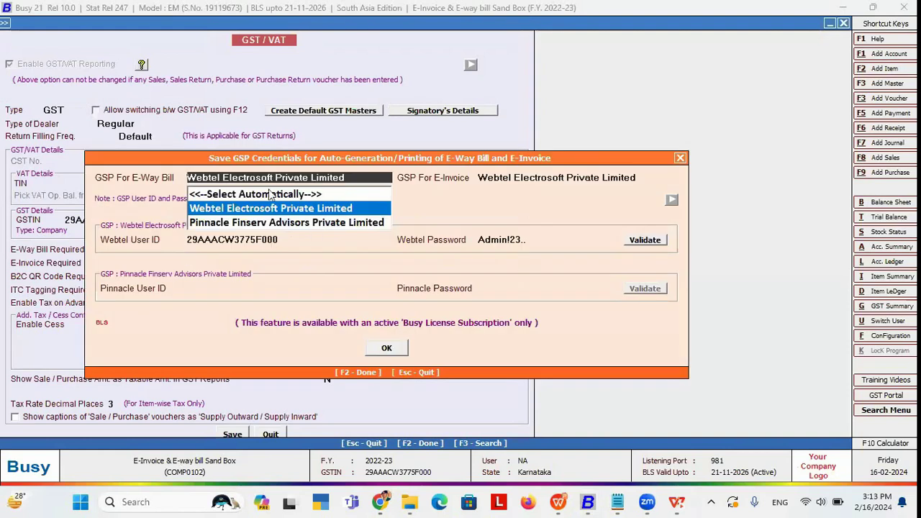
key(Escape)
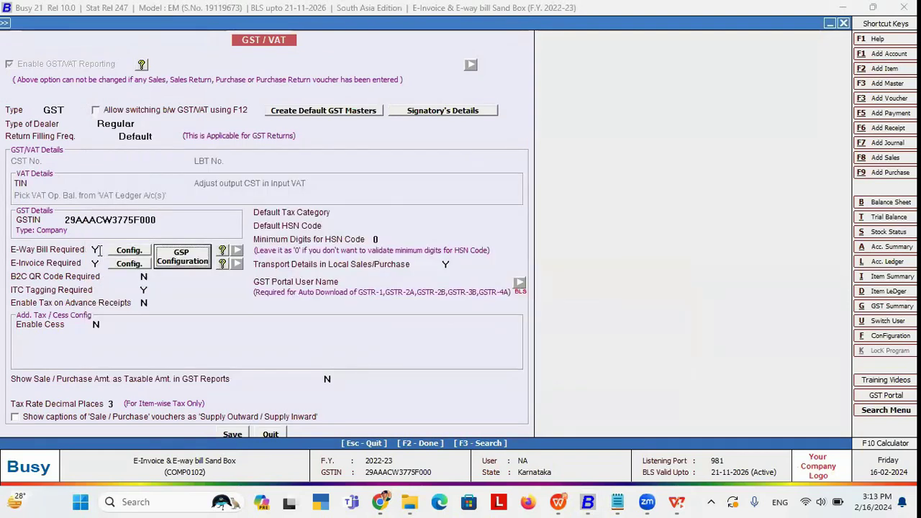
key(Escape)
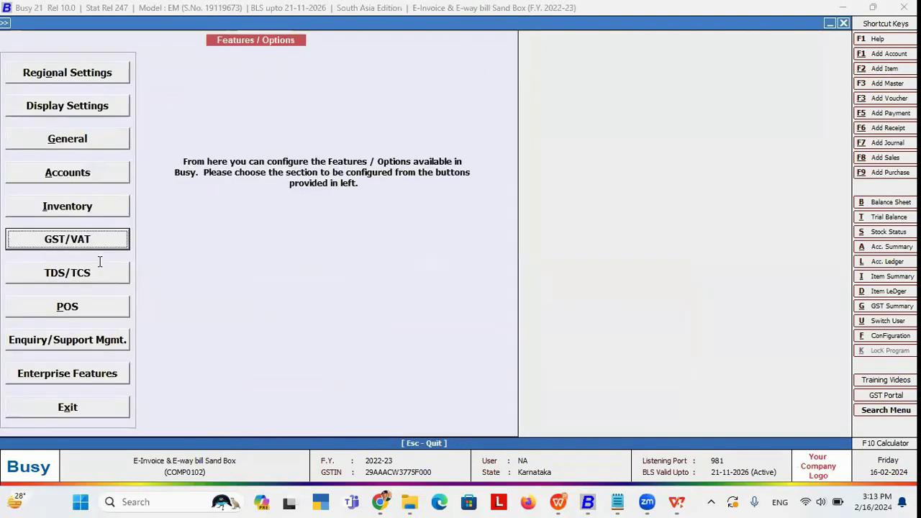
key(Escape)
Step: Start sales voucher A789 in the Guwhati series dated 01-04-2022 with Global Marketing as the party
key(Right)
key(F8)
key(Down)
key(Down)
key(Down)
key(Down)
key(Down)
key(Down)
key(Return)
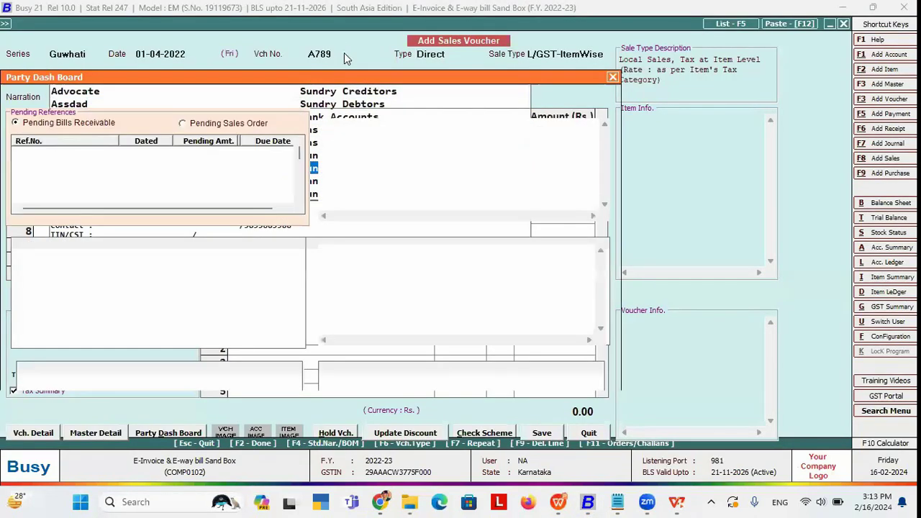
Step: Add 10 Pcs. of Bagguase Board at Rs. 6,000 each and complete the voucher entry with SELF transport
key(Return)
key(Down)
key(Down)
key(Up)
key(Return)
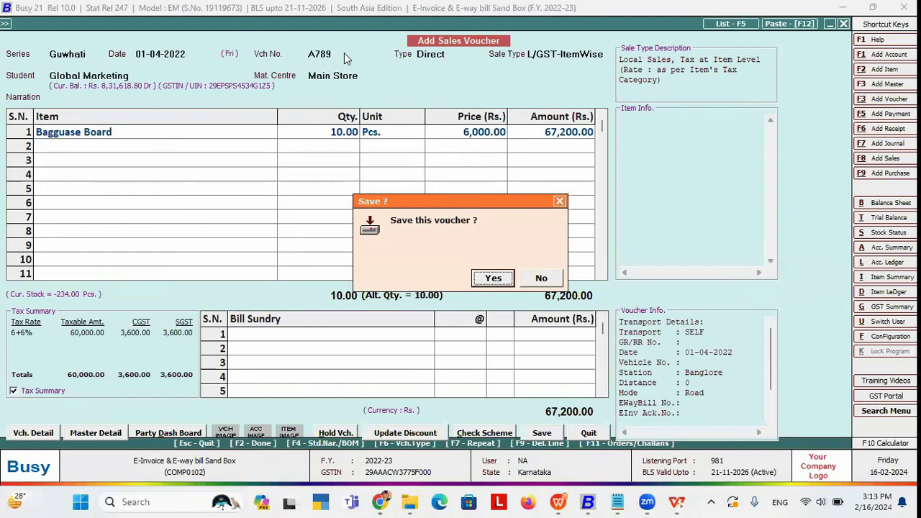
Step: Save the sales voucher and decline generating its e-way bill
key(Return)
key(Right)
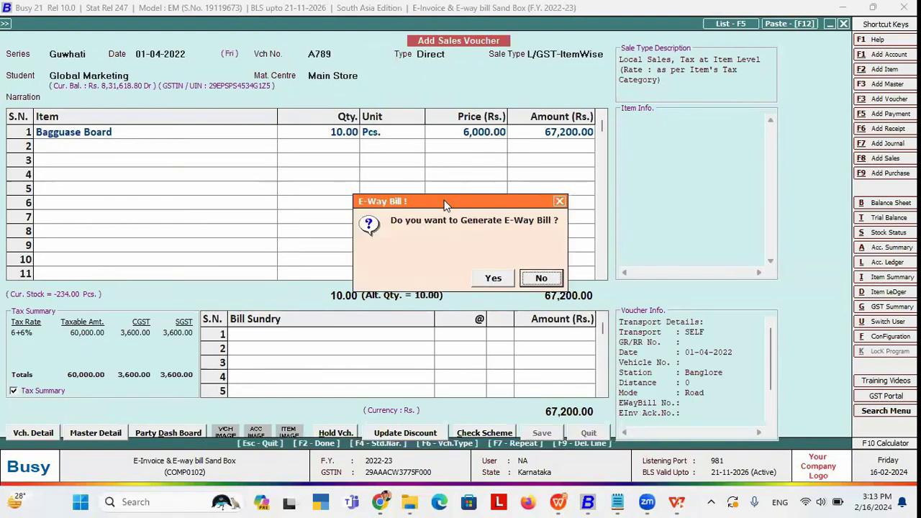
drag(444, 203, 457, 105)
click(554, 181)
key(n)
key(n)
Step: Start another sales voucher, A567 in the Guwhati series, with Global Marketing as the party and Main Store as material centre
key(Return)
key(Down)
key(Down)
key(Down)
key(Down)
key(Down)
key(Down)
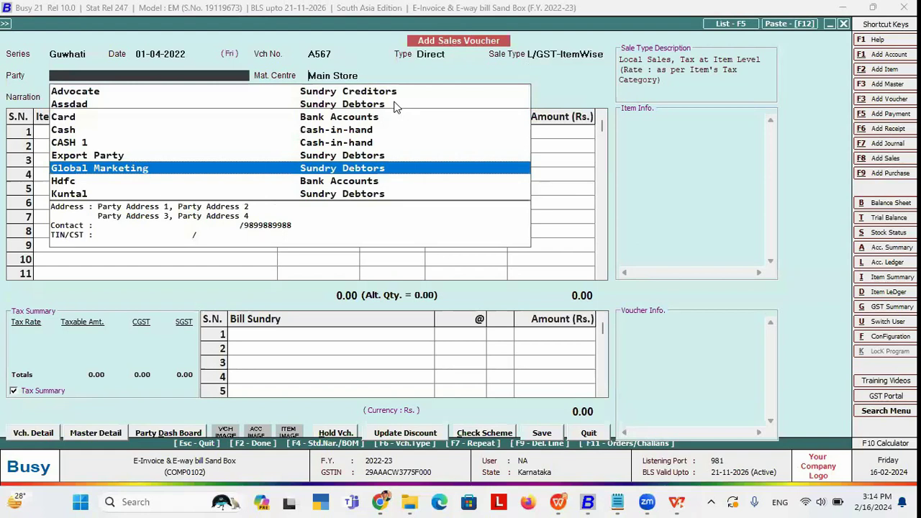
key(Return)
key(Escape)
key(Return)
key(Return)
key(Return)
key(Return)
Step: Add 10 Pcs. of Bagguase Board at Rs. 900 each to the sales voucher
key(Down)
key(Down)
key(Down)
key(Return)
text(10)
key(Return)
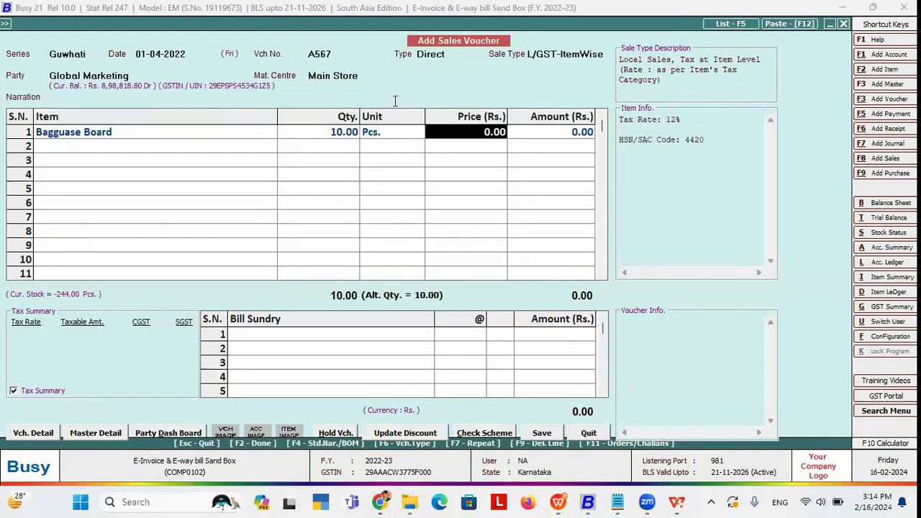
text(900)
key(Return)
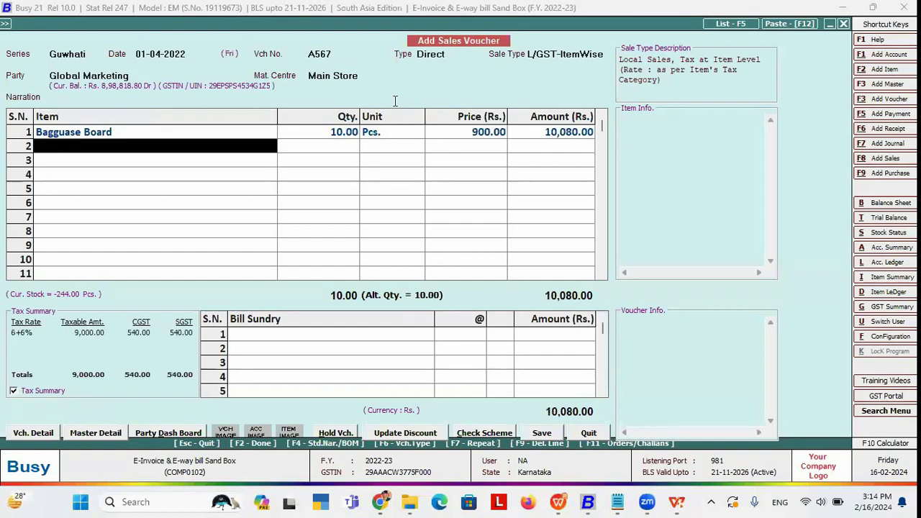
Step: Leave the bill sundries empty and, in the transport details, set E-Invoice Reqd. to N and E-Way Bill Reqd. to Y
key(Return)
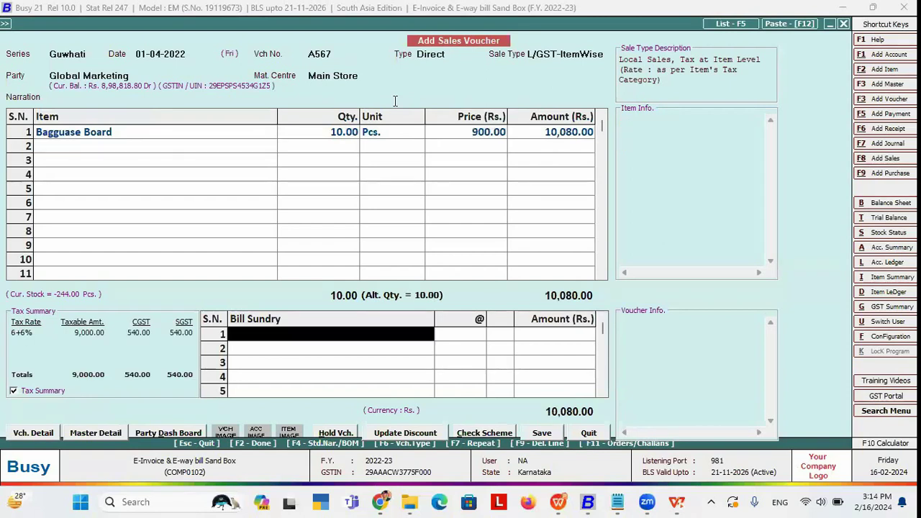
key(Return)
key(Return)
key(Return)
key(Return)
key(Return)
key(Return)
key(Return)
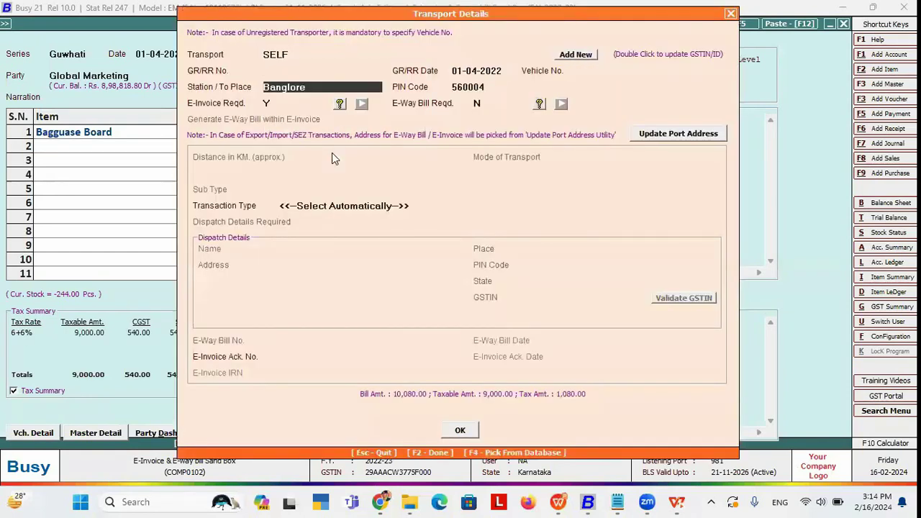
key(n)
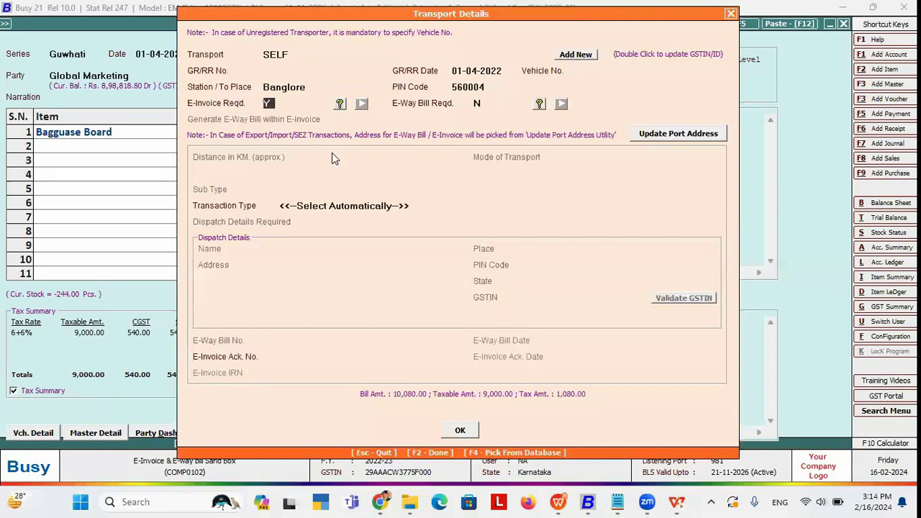
key(Return)
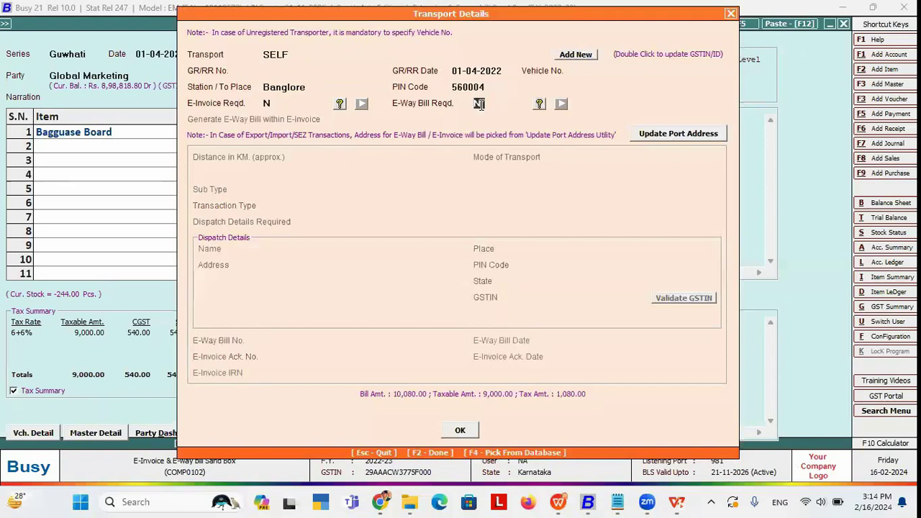
key(y)
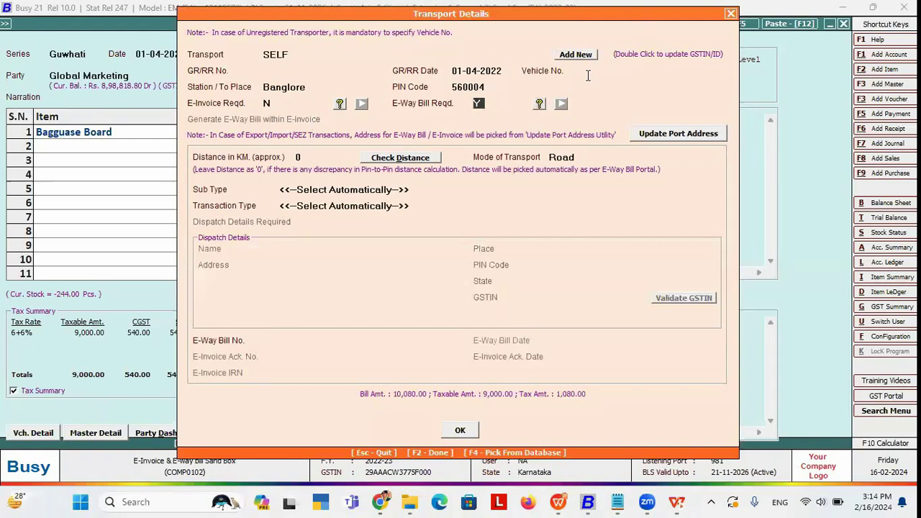
Step: Enter vehicle number HJK0001 in the transport details, accept them and save the sales voucher
key(Return)
text(HJK0001)
key(Return)
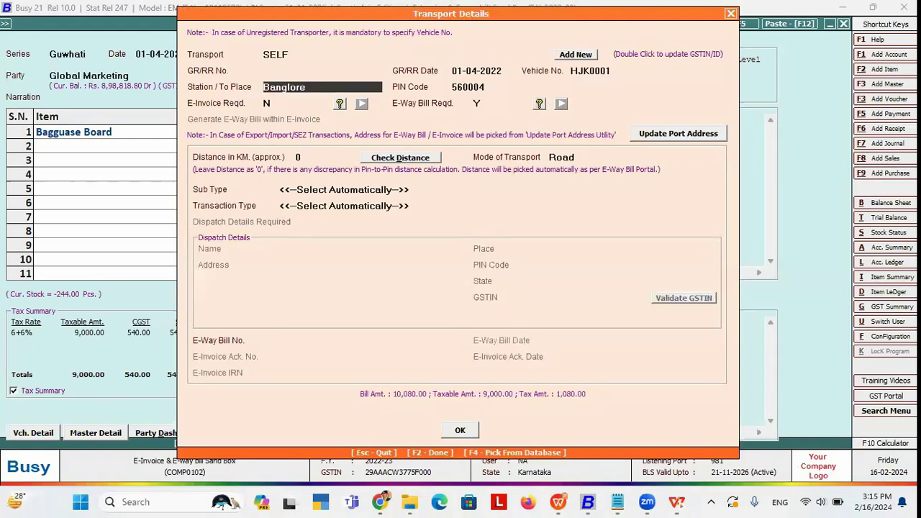
key(F2)
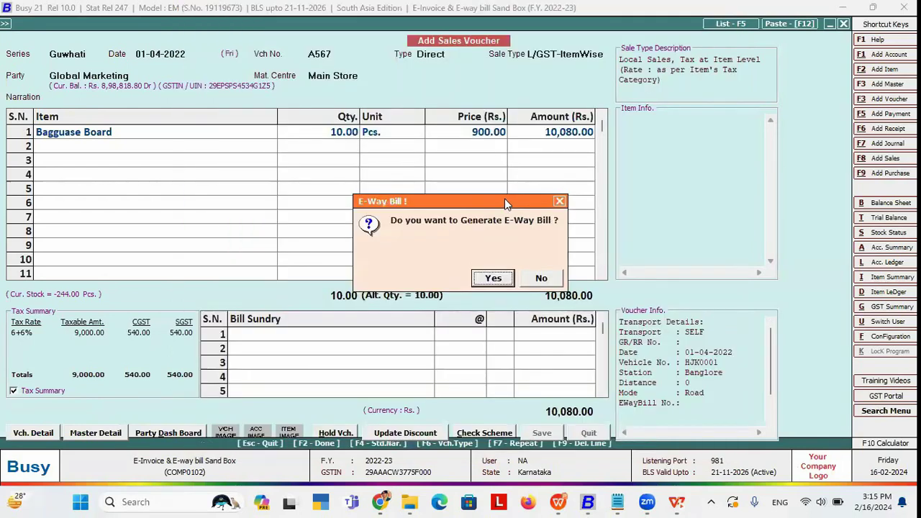
drag(503, 209, 507, 153)
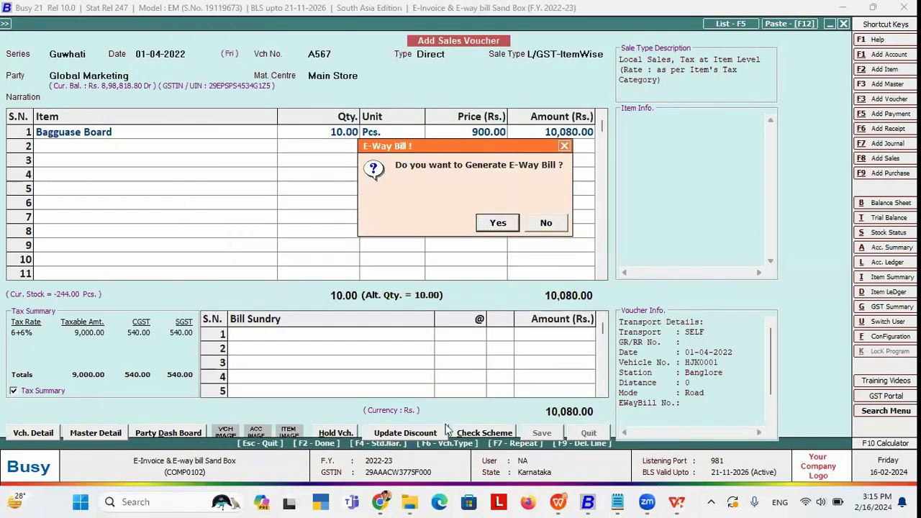
Step: Choose automatic e-way bill generation for the voucher, keep the default generation options and open the e-way bill details for viewing
click(492, 224)
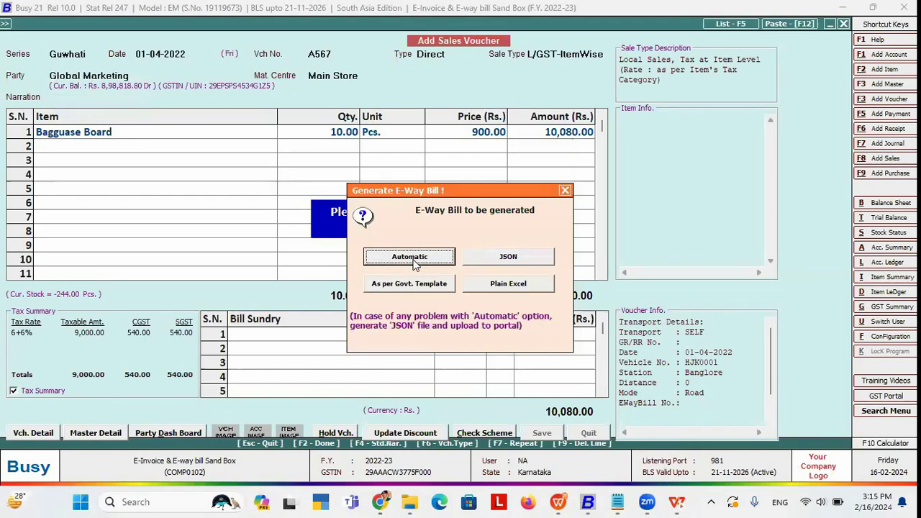
click(410, 256)
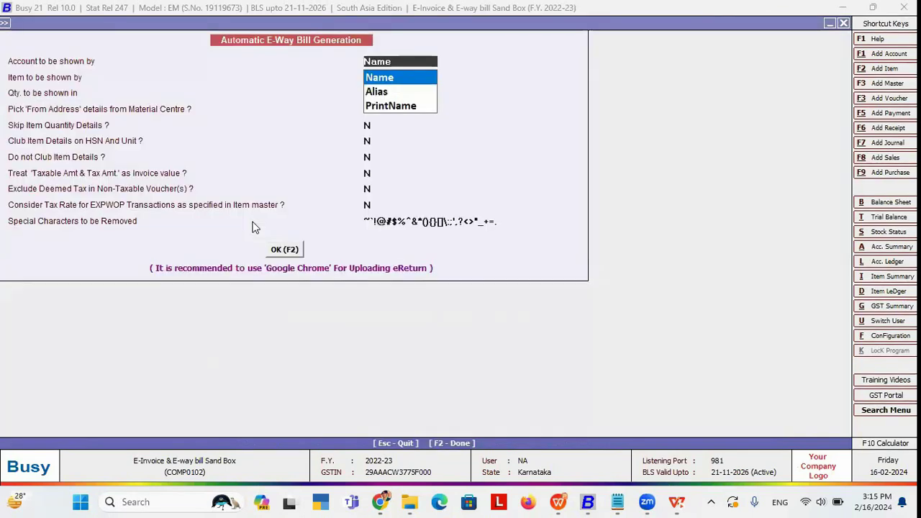
click(274, 253)
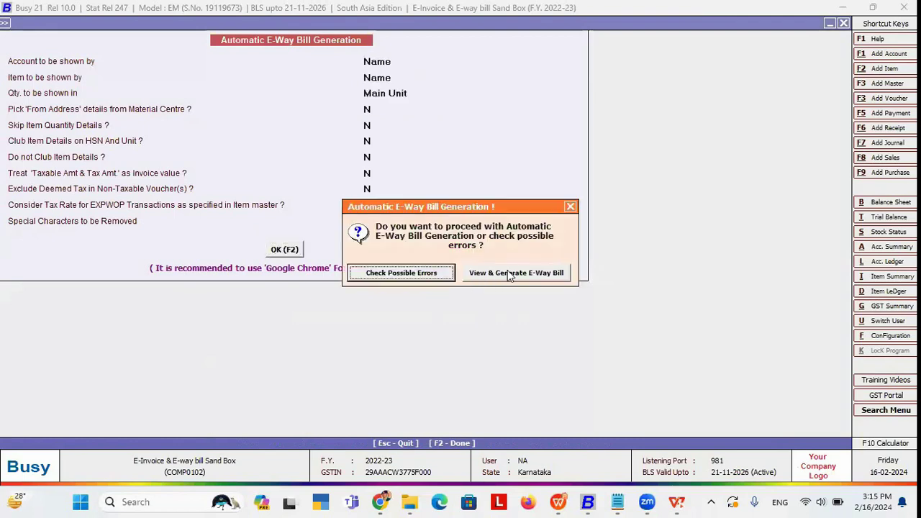
click(509, 276)
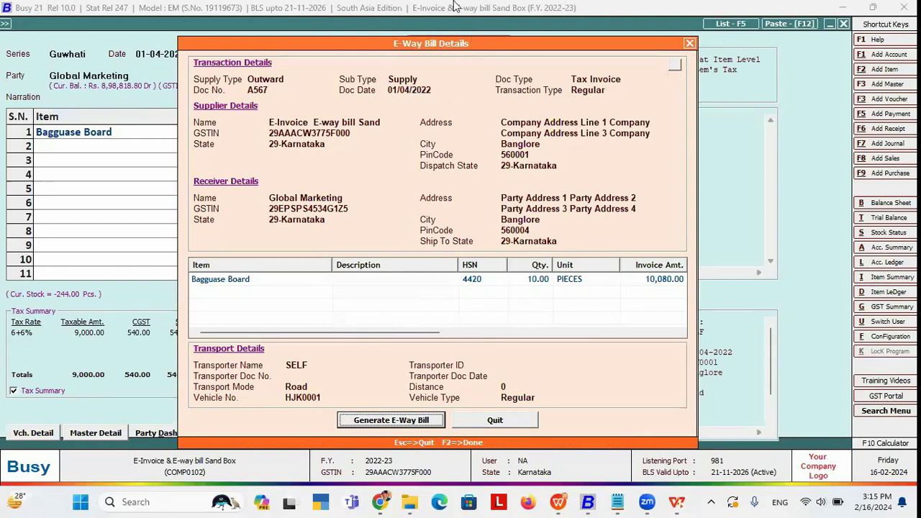
Step: Generate the e-way bill with the sandbox credentials and close the resulting dialogs without printing it
click(371, 384)
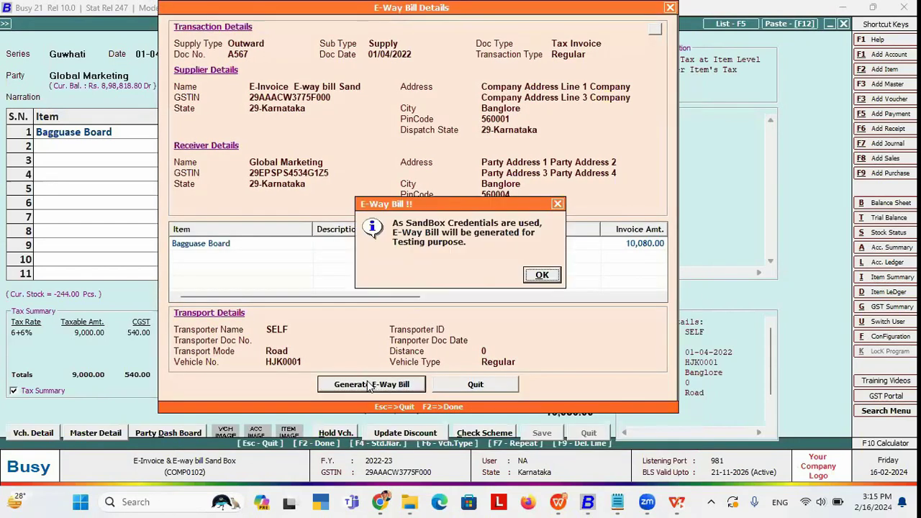
click(542, 274)
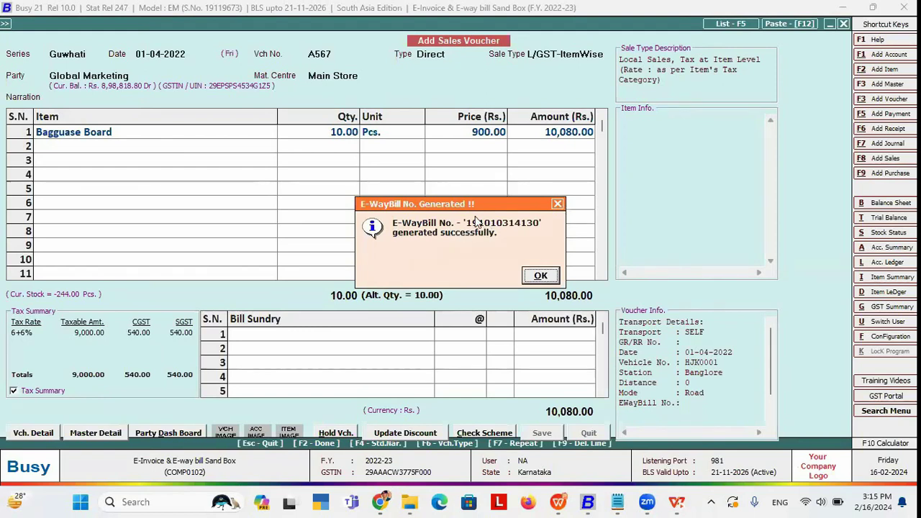
click(558, 205)
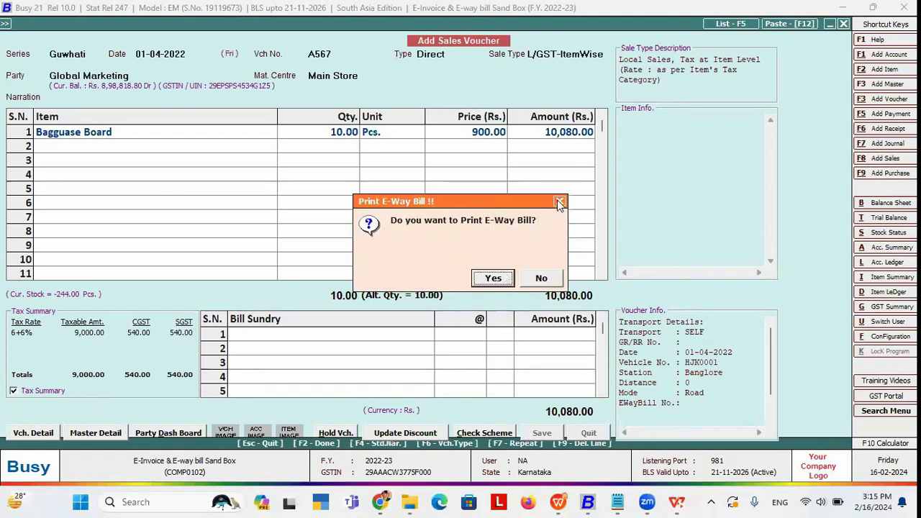
click(560, 203)
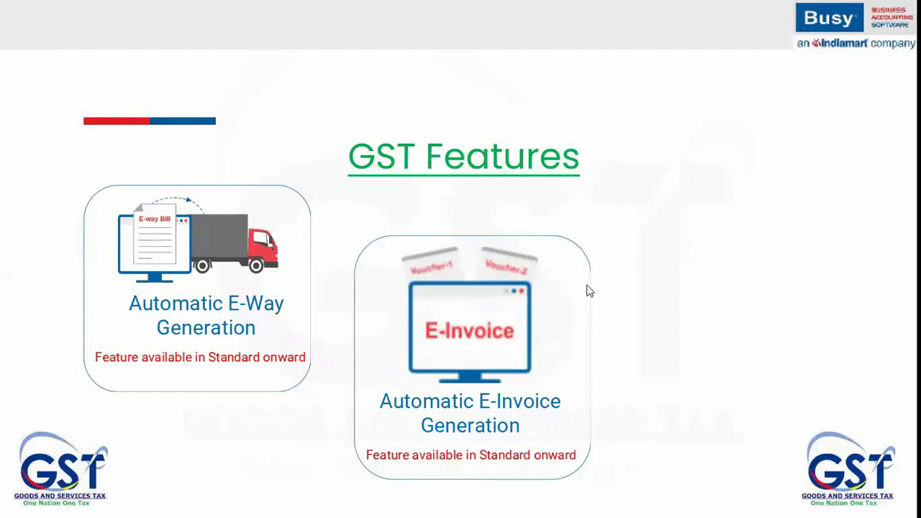
Step: Switch back to Busy and start sales voucher A8900 in the Guwhati series, with Global Marketing as party and Main Store as material centre
key(alt+Tab)
key(alt+Tab)
key(alt+Tab)
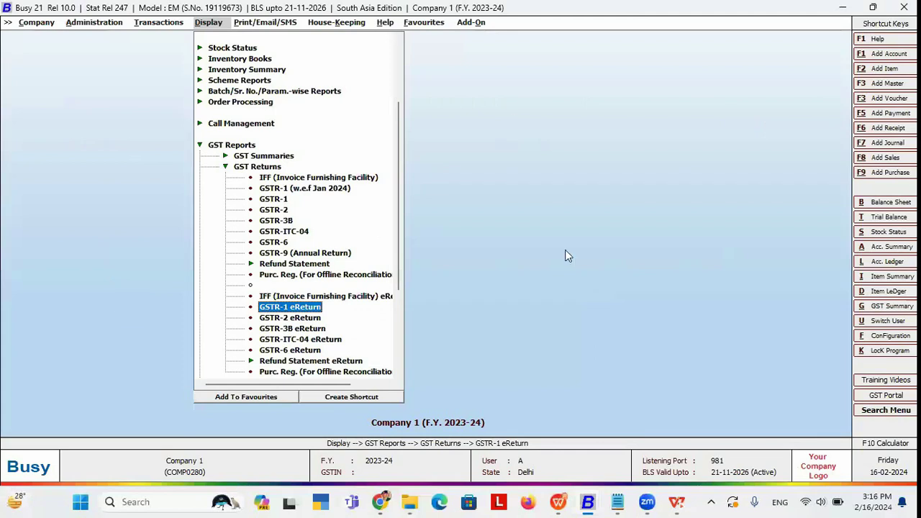
key(F8)
key(Return)
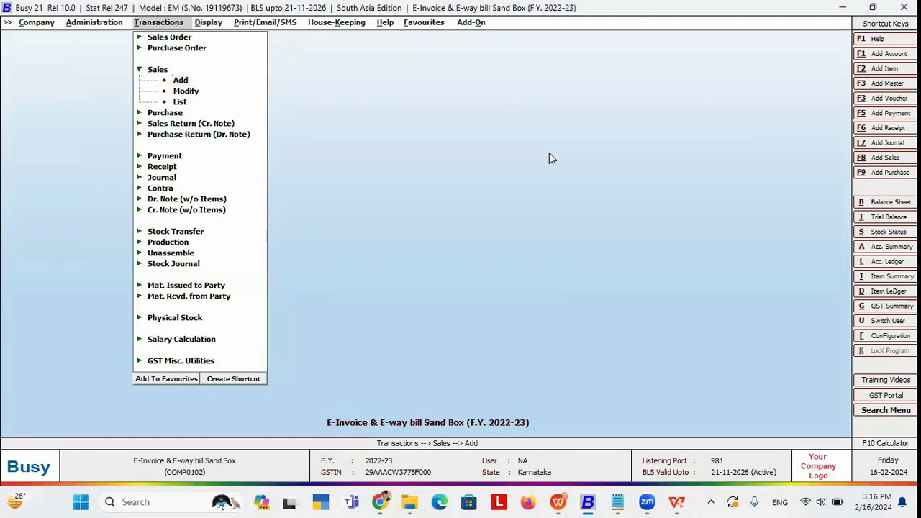
key(Return)
key(Return)
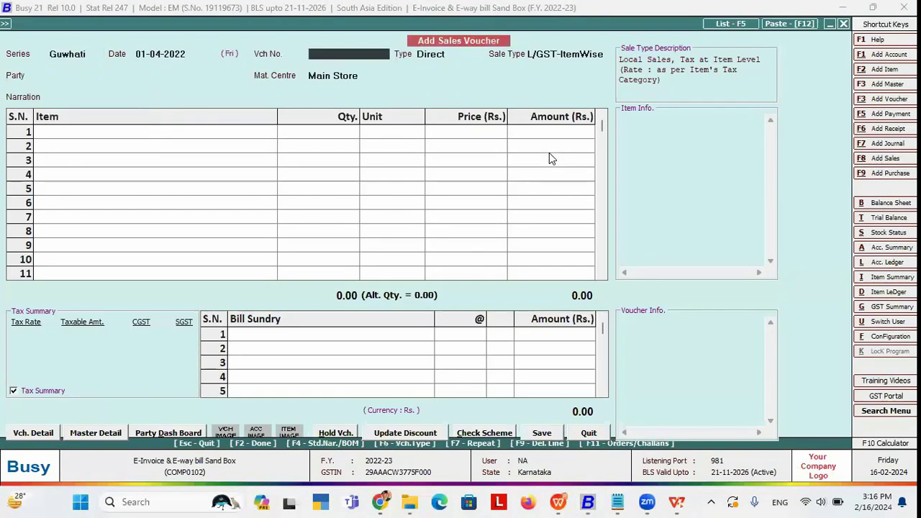
key(Return)
key(Return)
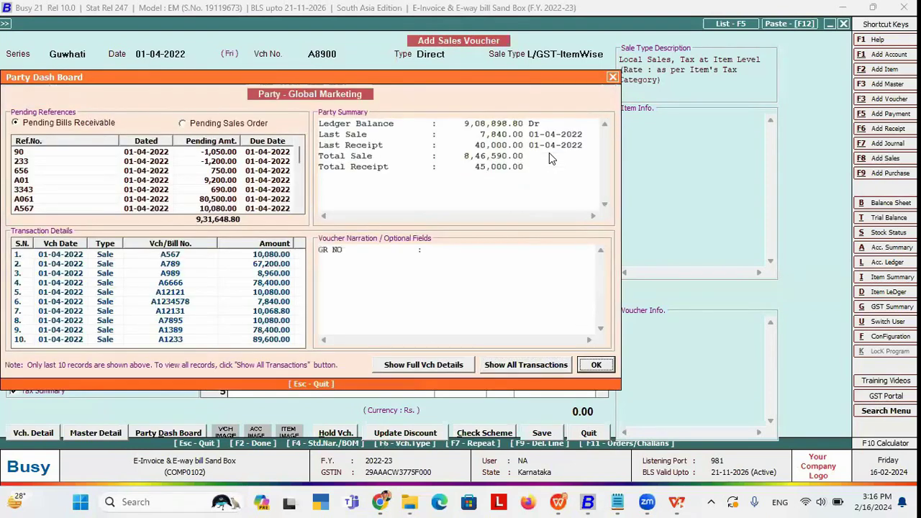
key(Escape)
key(Return)
key(Return)
key(Return)
key(Return)
key(Return)
key(Escape)
Step: Add 10 Pcs. of Bagguase Board at Rs. 9,070 each, leave the bill sundries empty and proceed to the transport details
key(Return)
key(Down)
key(Down)
key(Down)
key(Down)
key(Down)
key(Return)
text(10)
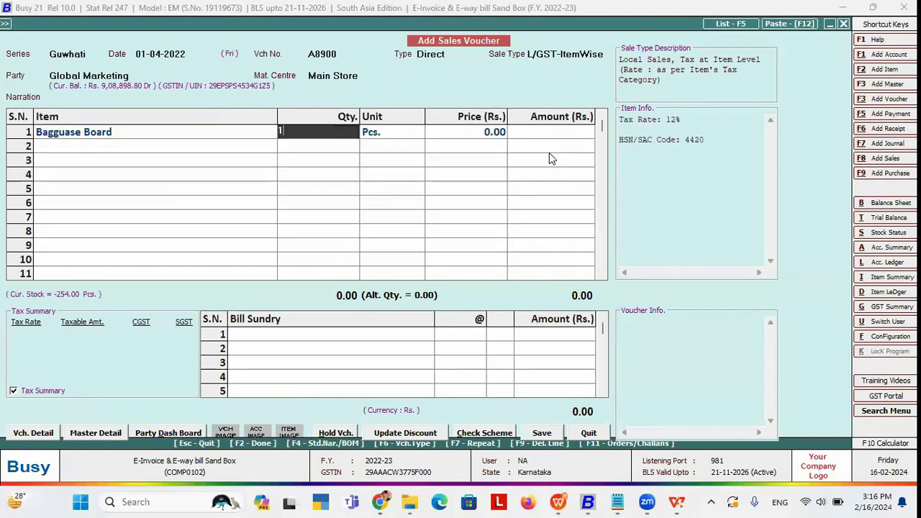
key(Return)
text(9070)
key(Return)
key(Return)
key(Return)
key(Return)
key(Return)
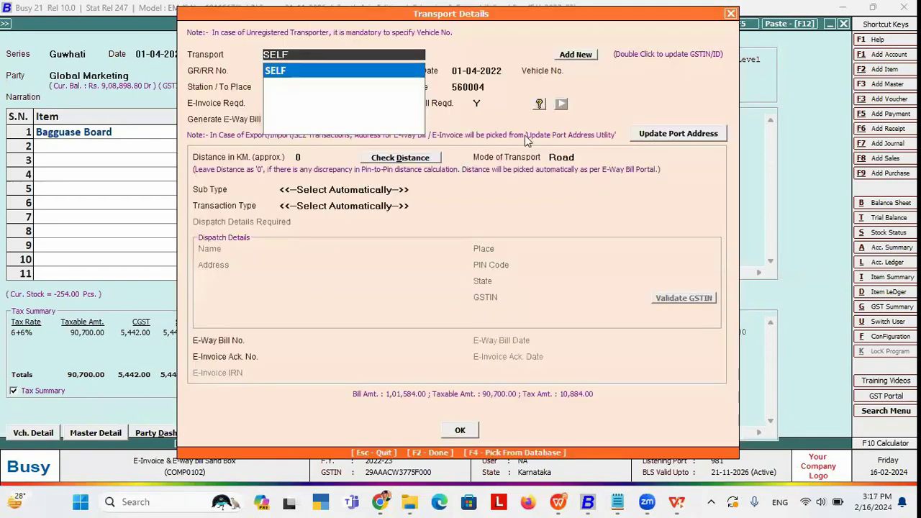
Step: Enter vehicle number HJK0001 in the transport details and keep Banglore and its PIN code as the destination
click(584, 70)
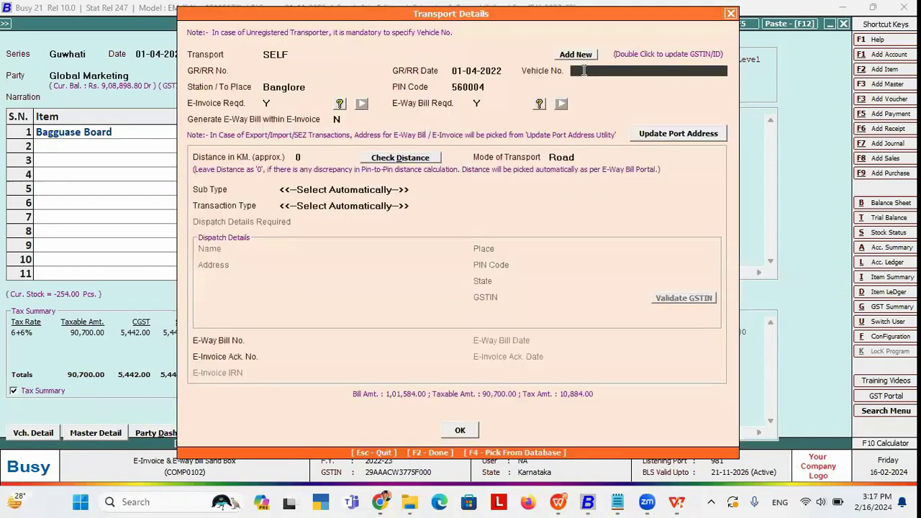
text(HJK0001)
key(Return)
key(Return)
key(Return)
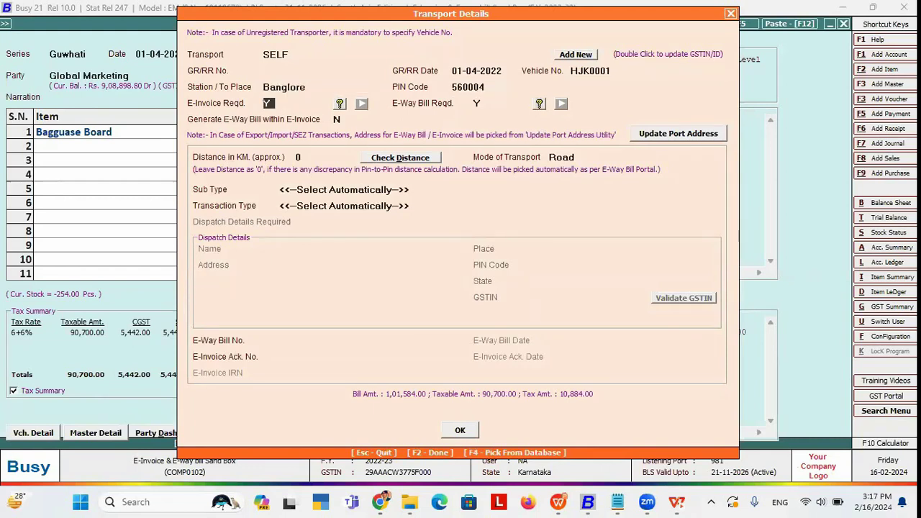
Step: Keep E-Invoice Reqd. at Y, set E-Way Bill Reqd. to N, accept the transport details and save the sales voucher
click(479, 103)
text(N)
key(Return)
key(Return)
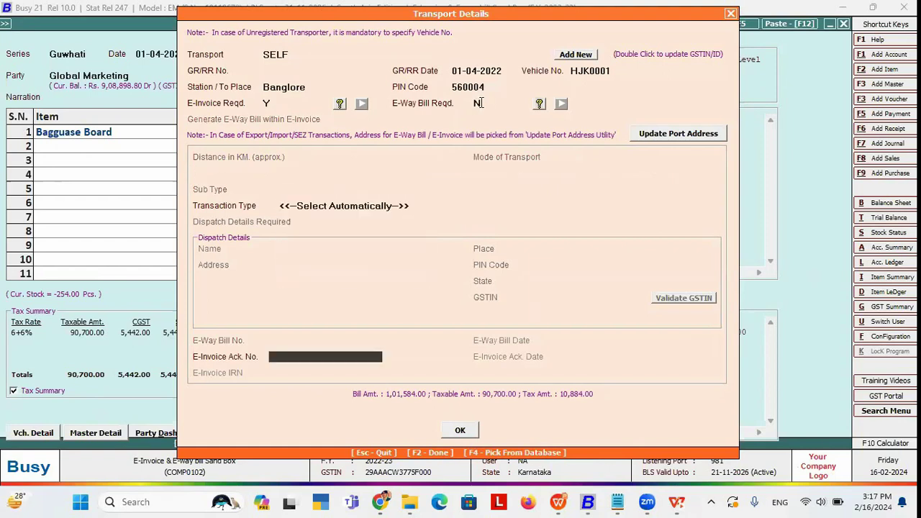
key(F2)
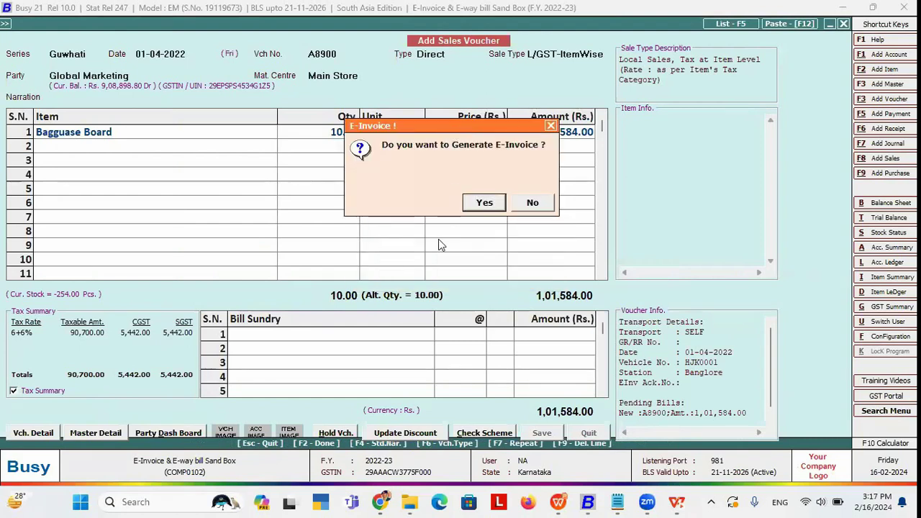
Step: Generate the voucher's e-invoice automatically with the default options, going through the e-invoice details and accepting the sandbox notice
click(484, 202)
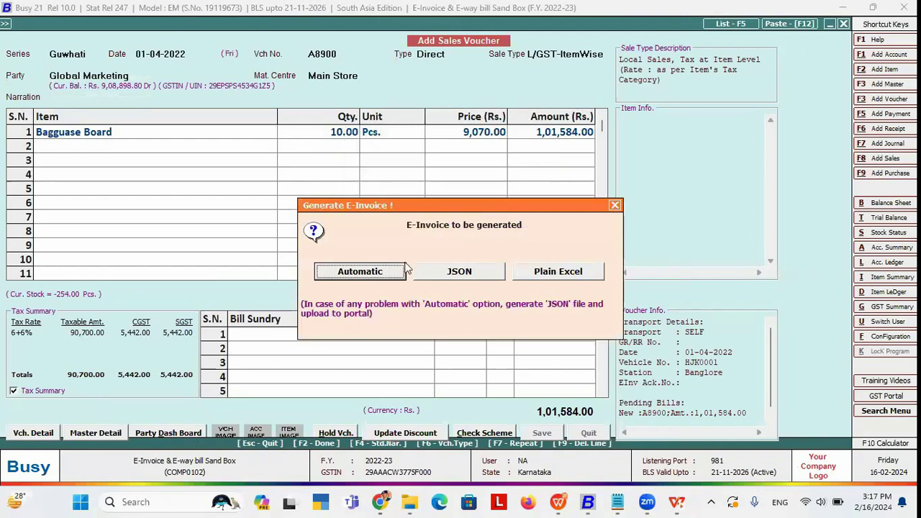
click(360, 272)
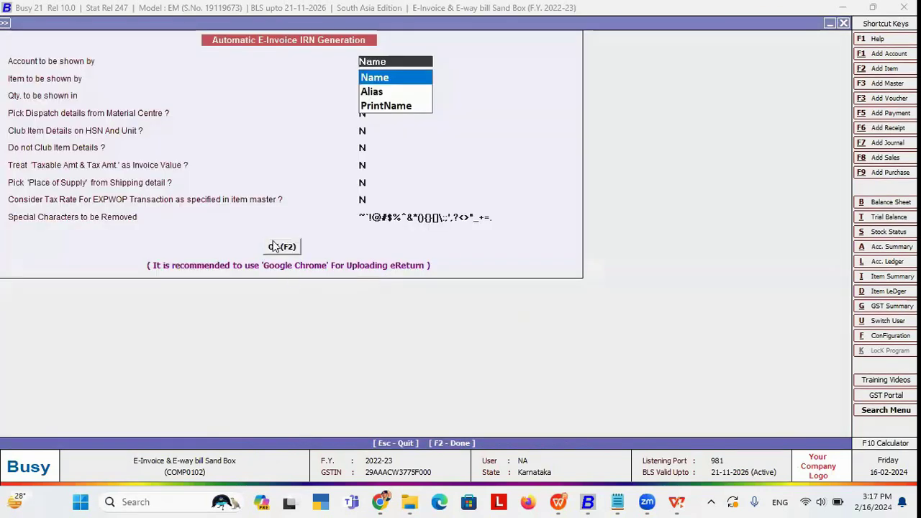
click(274, 246)
click(502, 276)
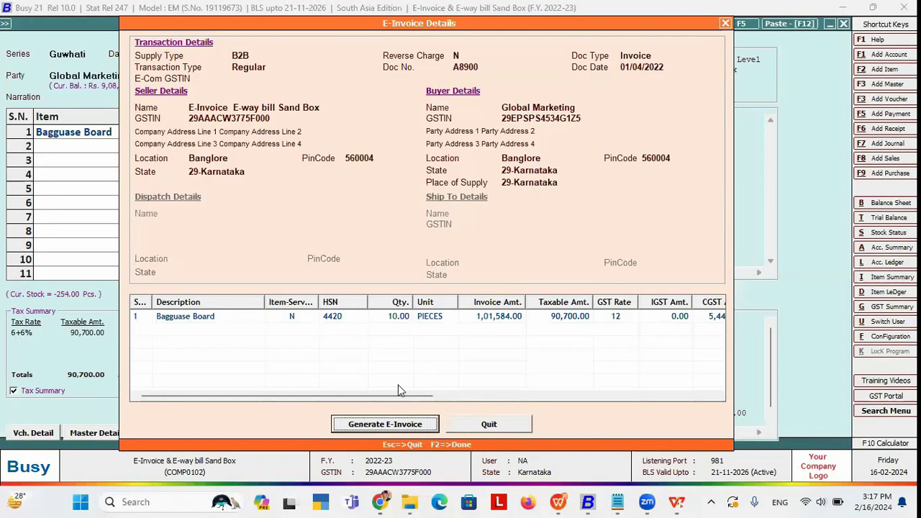
click(389, 426)
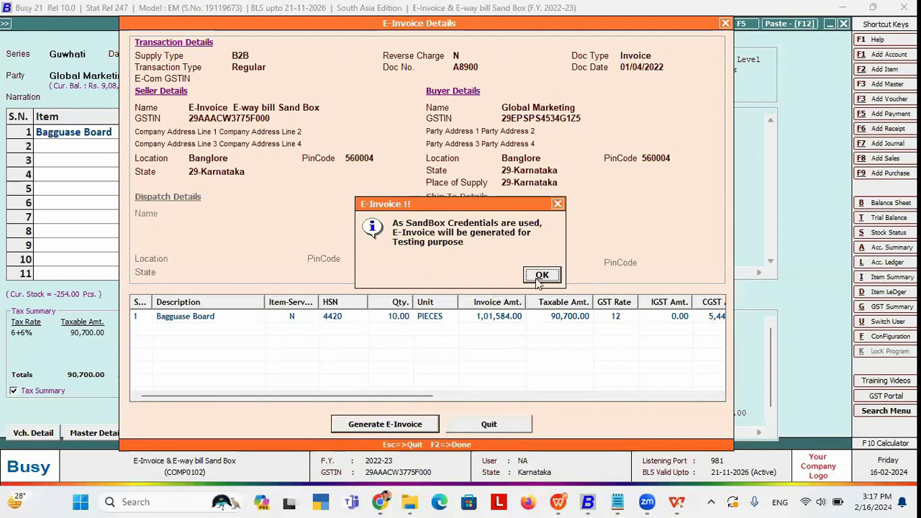
click(542, 276)
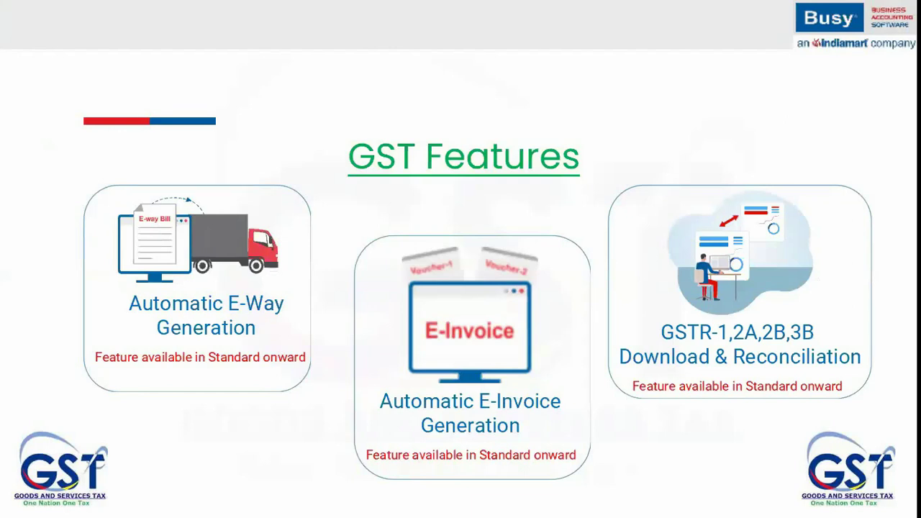
Step: Switch to the Busy window with the GSTR-2A Reconcilation company for F.Y. 2018-19
key(alt+Tab)
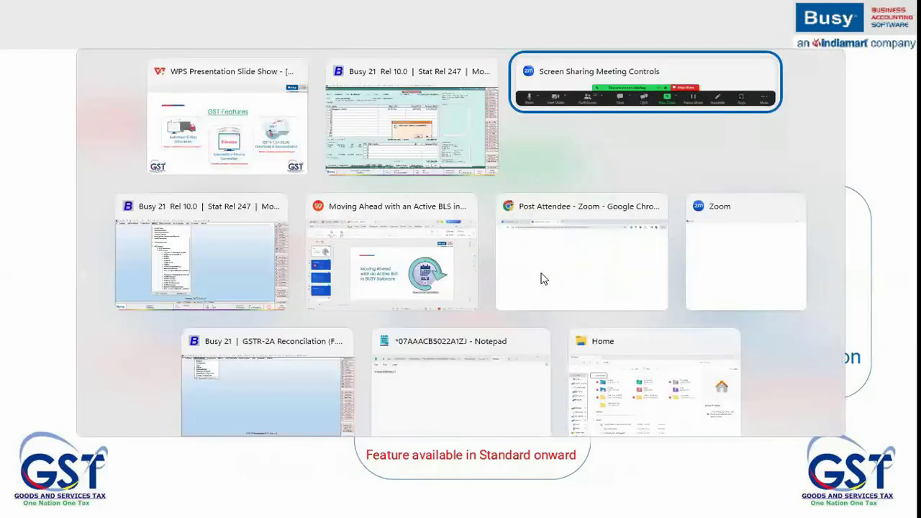
key(alt+shift+Tab)
key(alt+Tab)
key(alt+Tab)
key(alt+Tab)
key(alt+Tab)
key(alt+Tab)
key(alt+Tab)
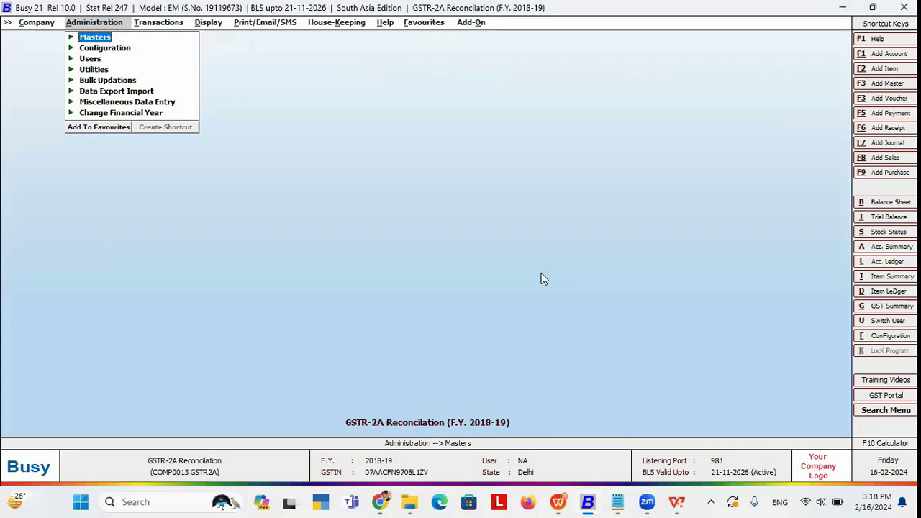
Step: Expand the GST Misc. Utilities and look through the Download GSTR JSON Data options for GSTR-1, 2A, 2B and 3B
key(Down)
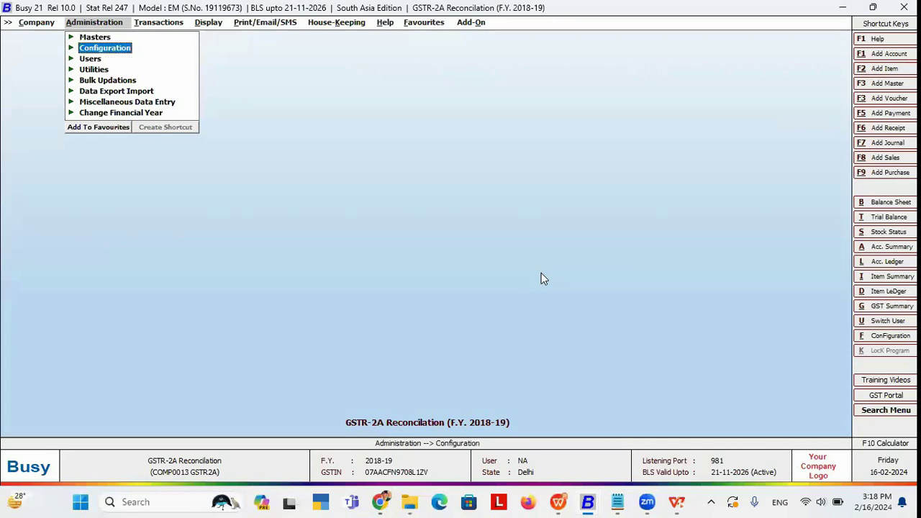
key(Right)
key(Down)
key(Down)
key(Down)
key(Down)
key(Down)
key(Down)
key(Down)
key(Down)
key(Down)
key(Down)
key(Down)
key(Down)
key(Down)
key(Down)
key(Down)
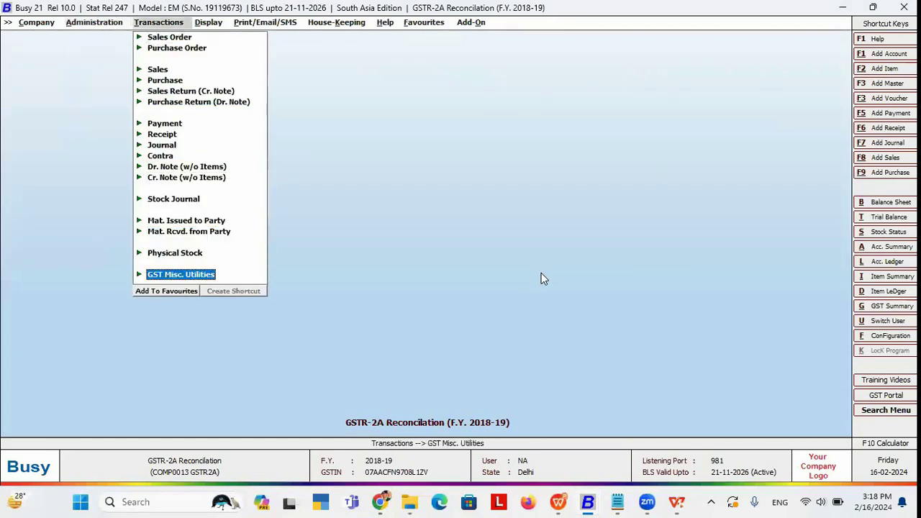
key(Return)
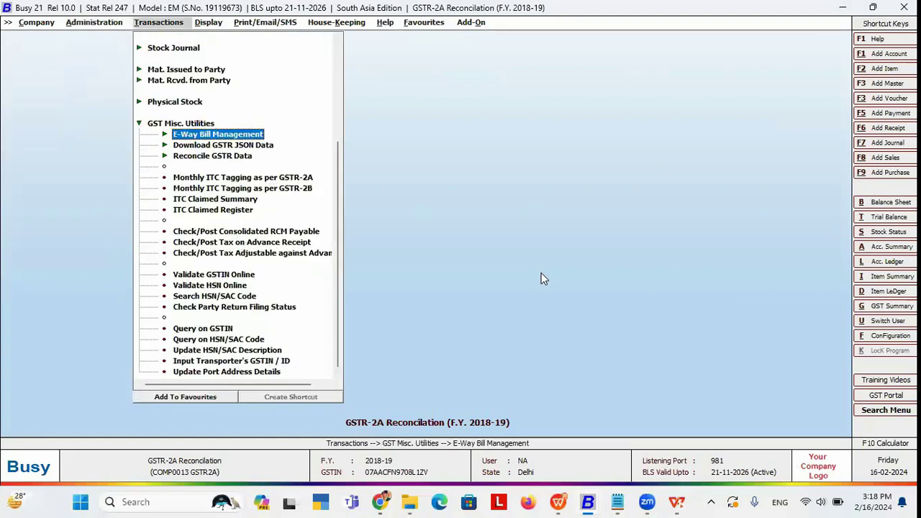
key(Down)
key(Return)
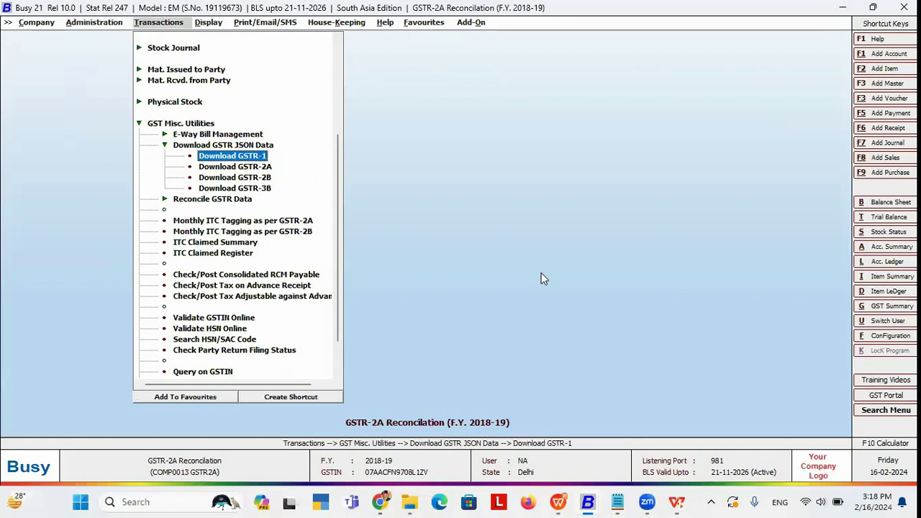
key(Down)
key(Down)
key(Down)
key(Up)
key(Down)
key(Down)
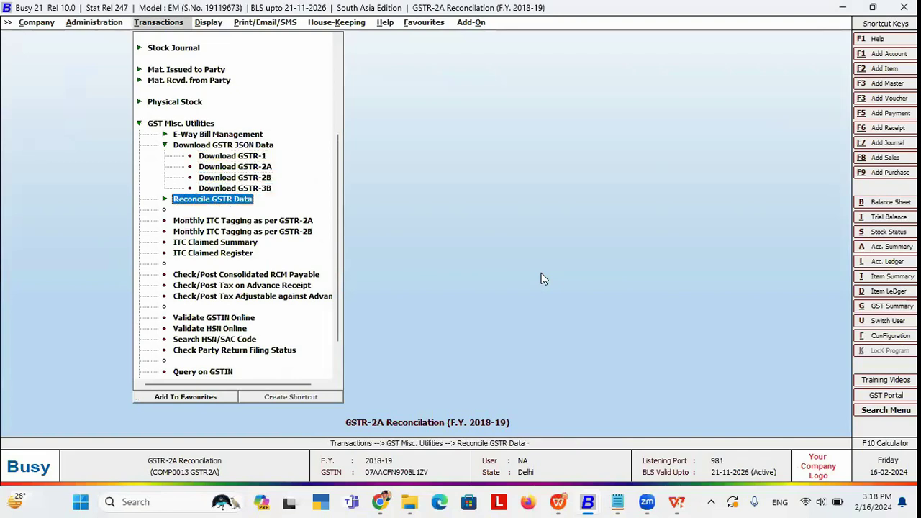
Step: Expand Reconcile GSTR Data and look through the GSTR-1, GSTR-2A and GSTR-2B reconciliation options
key(Return)
key(Down)
key(Down)
key(Down)
key(Down)
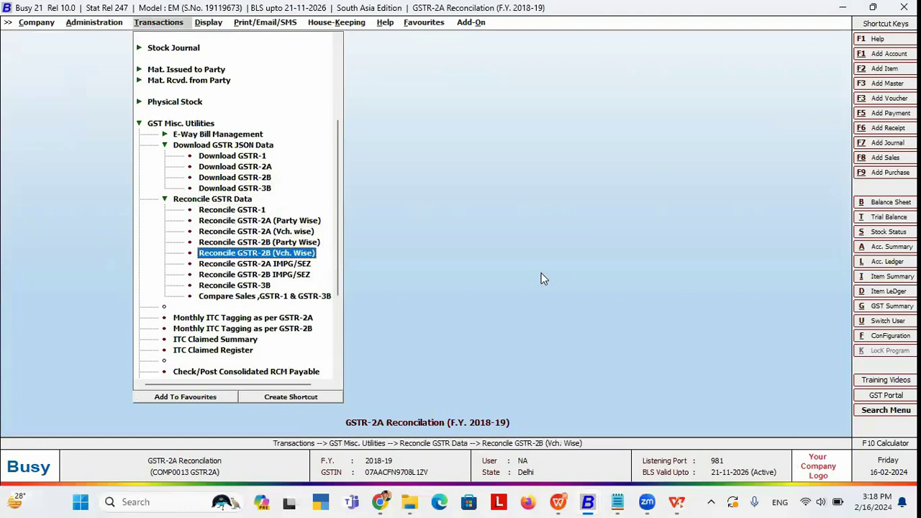
key(Down)
key(alt+Tab)
key(alt+Tab)
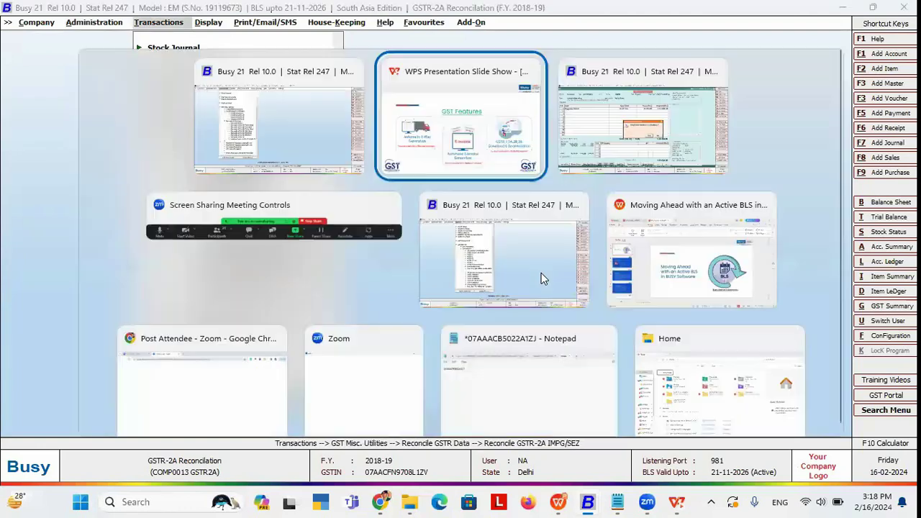
key(alt+shift+Tab)
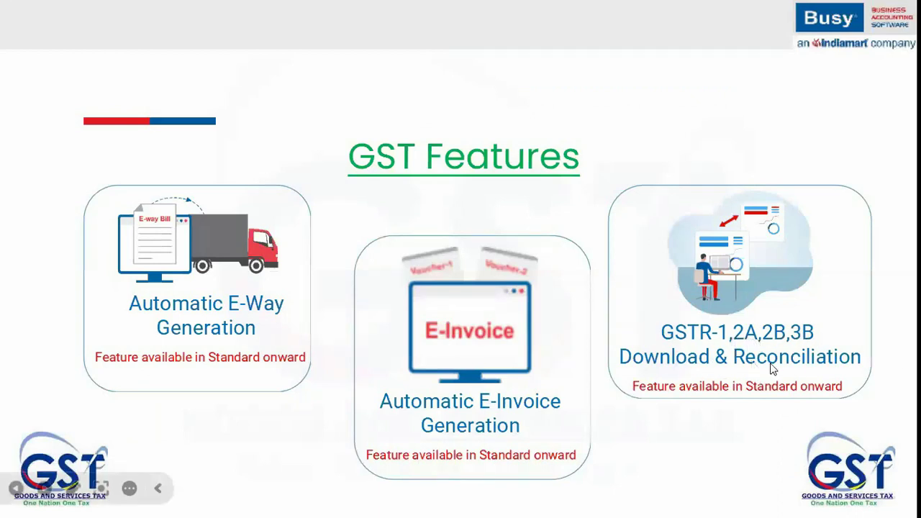
key(alt+Tab)
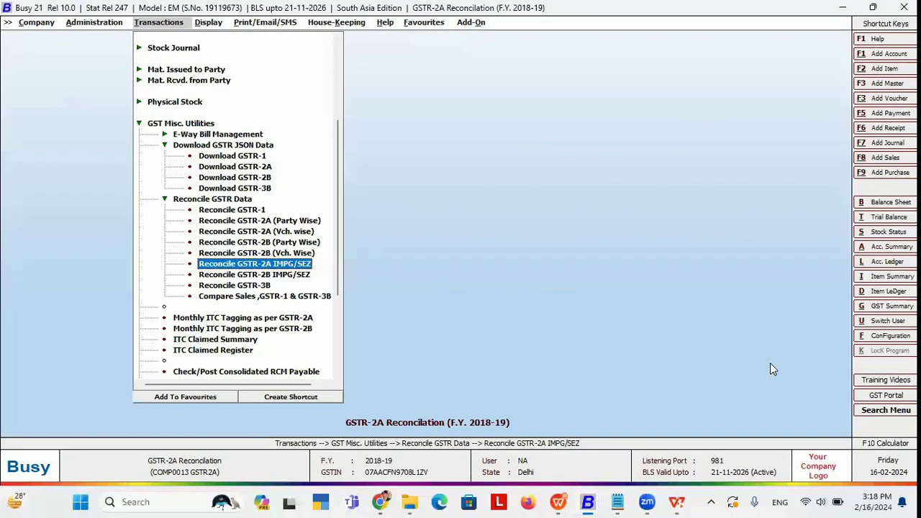
Step: Review the GSTR download and reconciliation options again, ending on Reconcile GSTR-2A (Vch. wise)
key(Up)
key(Up)
key(Up)
key(Up)
key(Up)
key(Up)
key(Up)
key(Up)
key(Up)
key(Up)
key(Up)
key(Down)
key(Down)
key(Down)
key(Down)
key(Down)
key(Down)
key(Down)
key(Down)
key(Down)
key(Down)
key(Down)
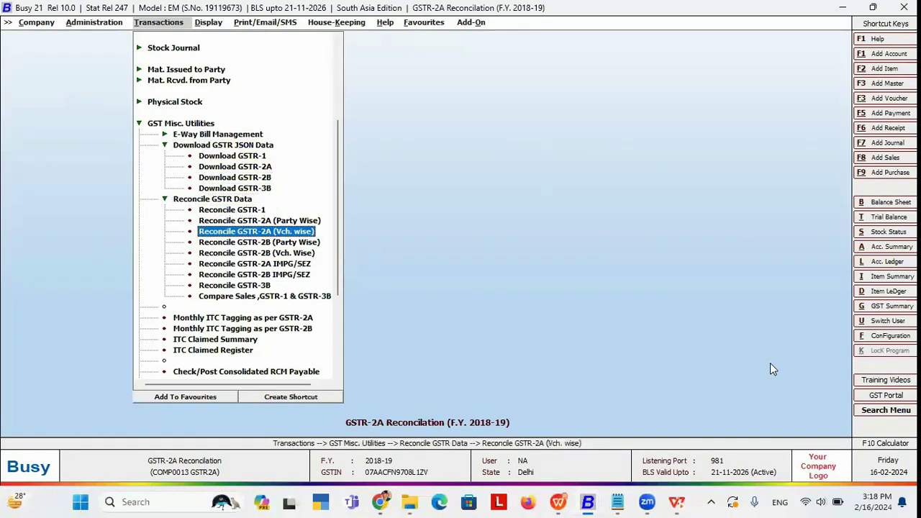
Step: Look over the remaining reconciliation options, open the GSTR-2A data download and close it
key(Down)
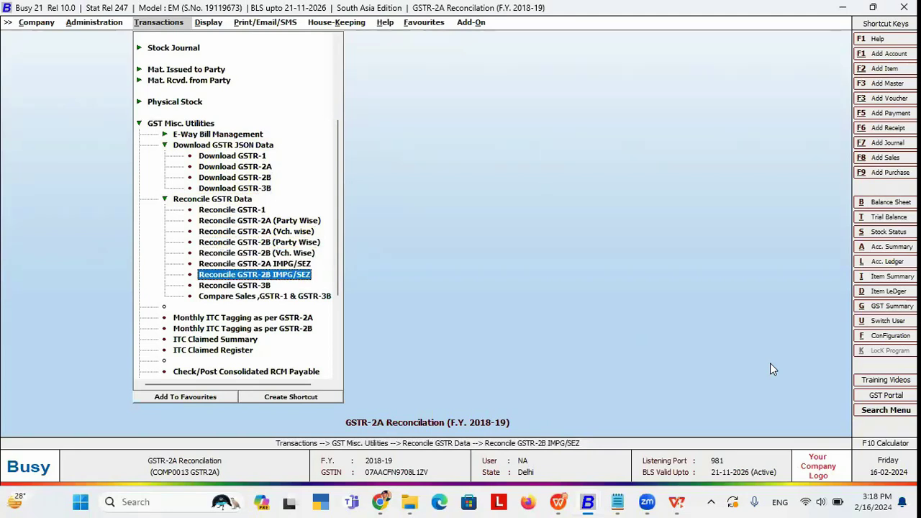
key(Up)
key(Up)
key(Up)
key(Up)
key(Up)
key(Up)
key(Up)
key(Up)
key(Up)
key(Up)
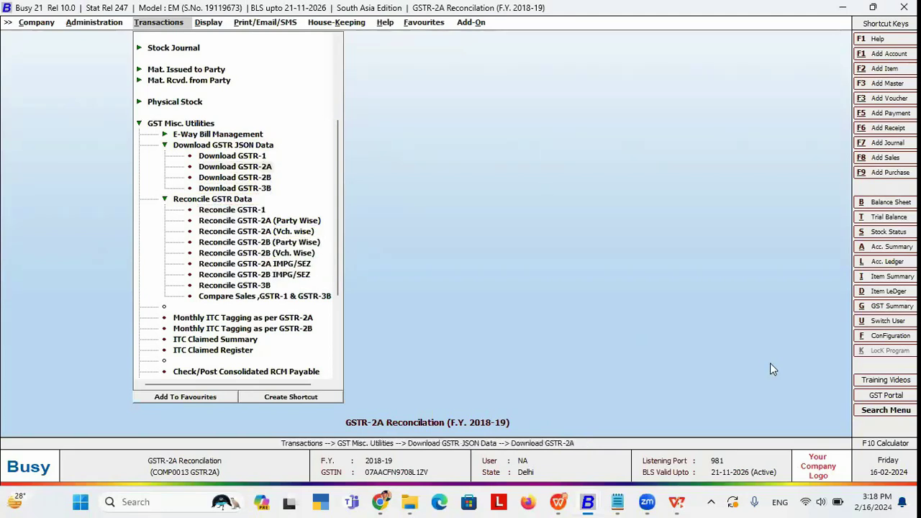
key(Return)
key(Escape)
Step: View the GST/VAT section of Features / Options with its GST Portal User Name setting, and exit the configuration
key(Left)
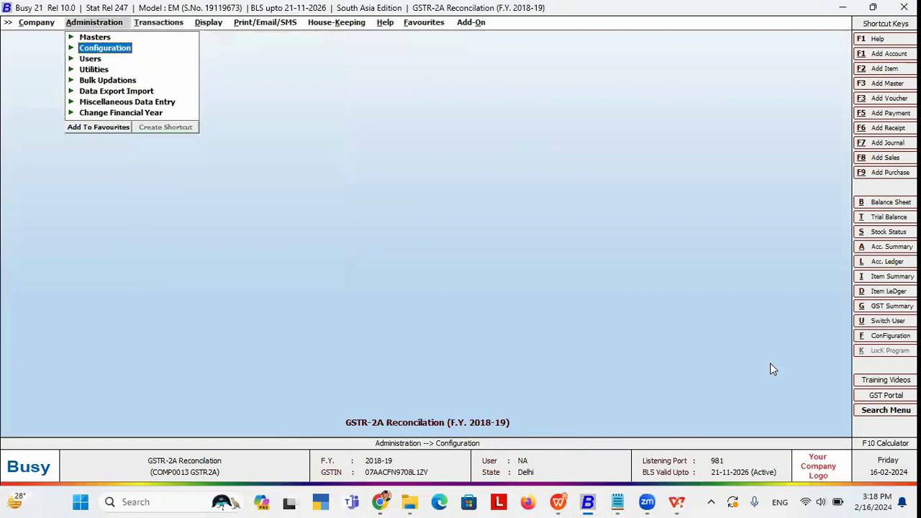
key(Return)
key(Return)
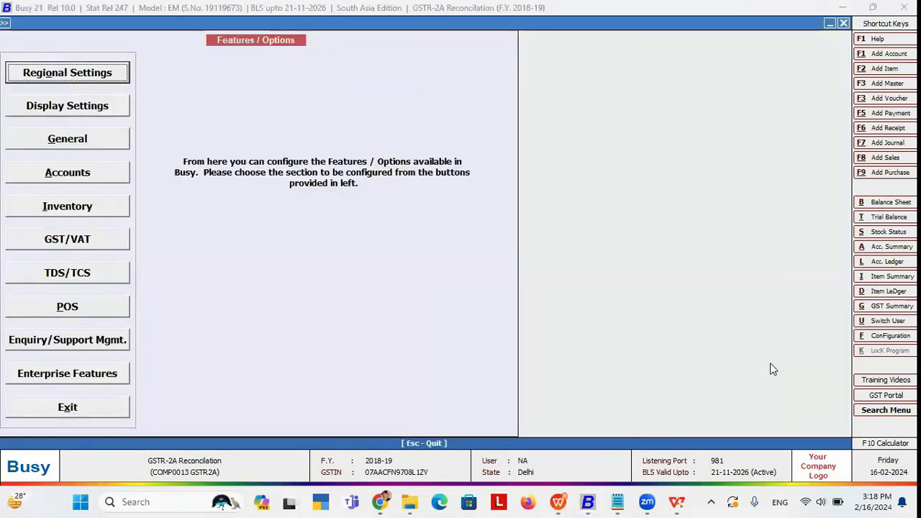
key(Down)
key(Down)
key(Down)
key(Down)
key(Down)
key(Return)
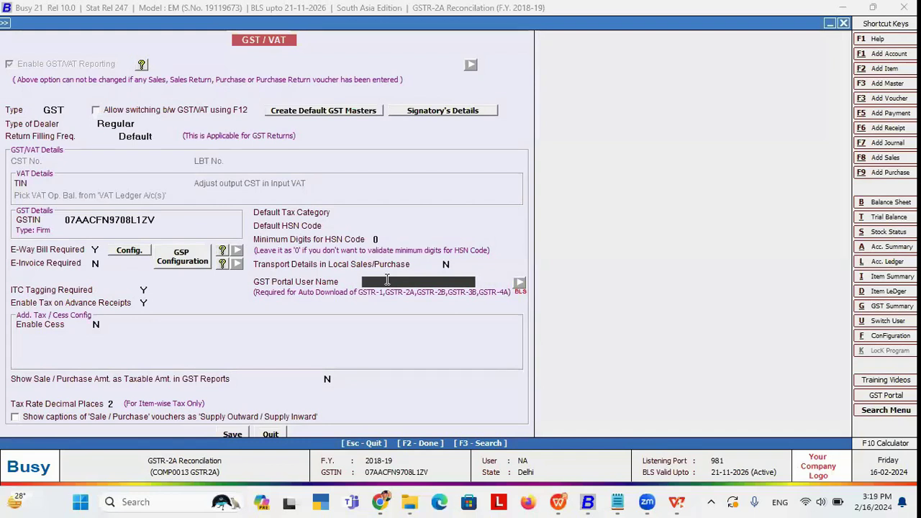
key(Escape)
key(Escape)
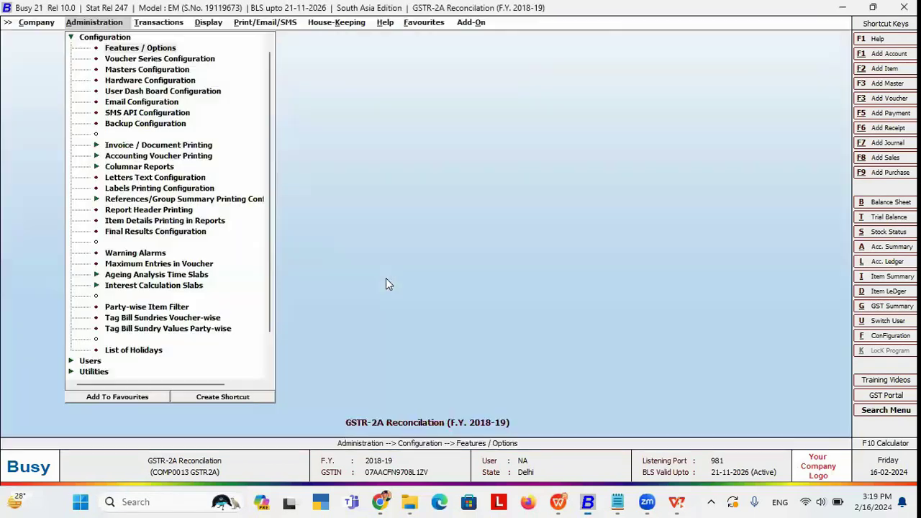
Step: Switch from the slide show to the Busy window with the GSTR-2A Reconcilation company and start Check Party Return Filing Status
key(Right)
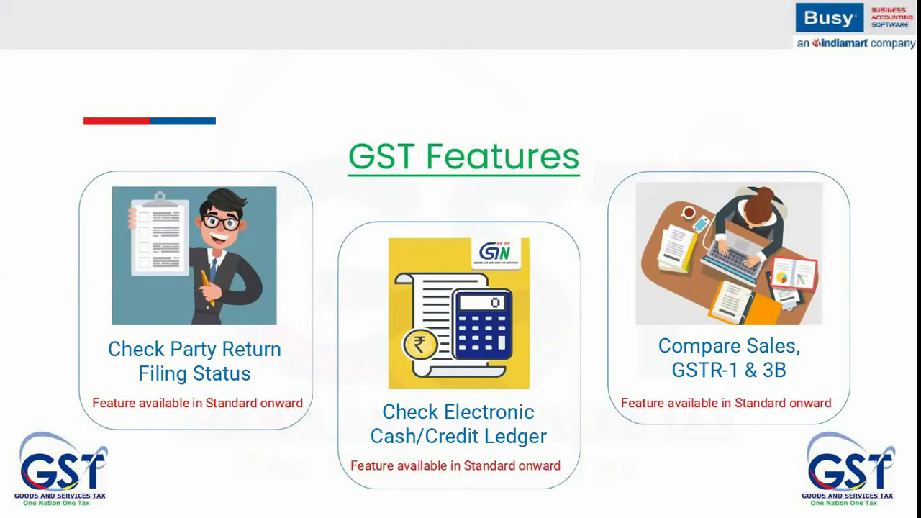
key(alt+Tab)
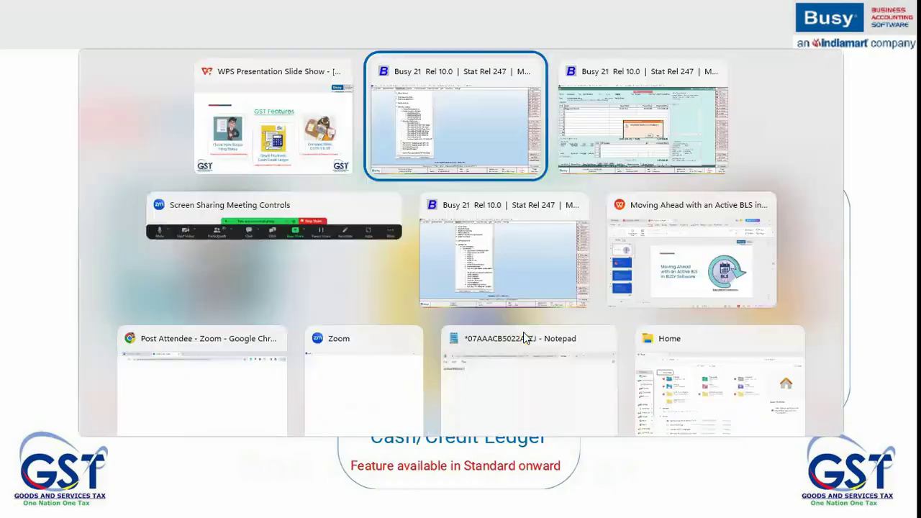
key(Down)
key(Down)
key(Down)
key(Down)
key(Down)
key(Down)
key(Down)
key(Down)
key(Down)
key(Down)
key(Down)
key(Down)
key(Down)
key(Down)
key(Down)
key(Down)
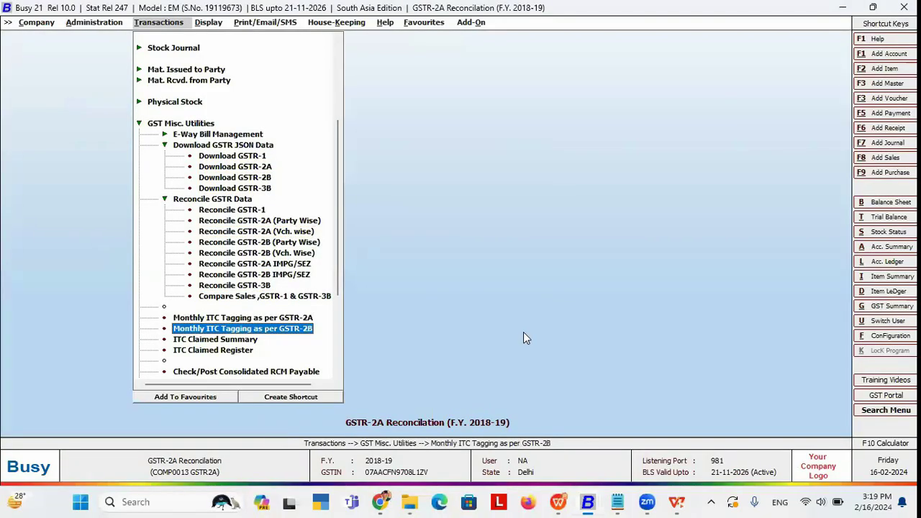
key(Down)
key(Down)
key(Down)
key(Down)
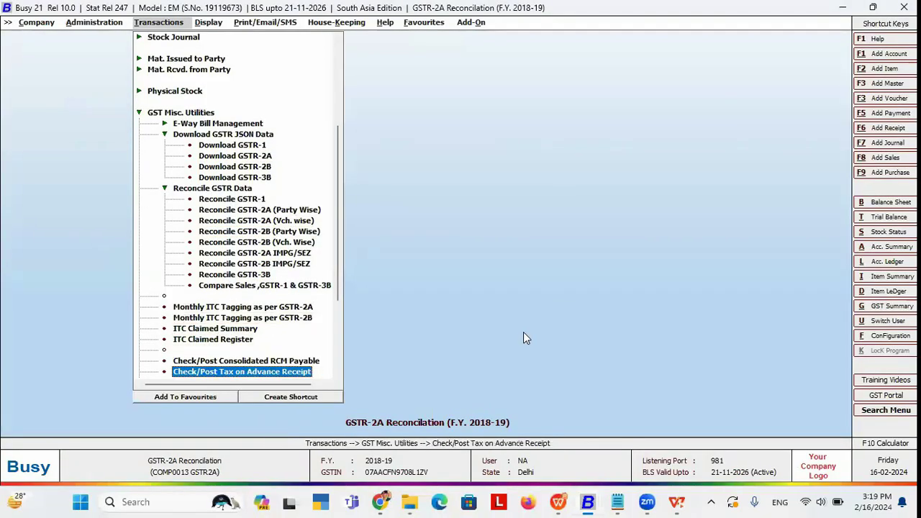
key(Down)
key(Down)
key(Down)
key(Up)
key(Return)
Step: Check the company's own (Self) return filing status from the GST Portal and close the report
key(Right)
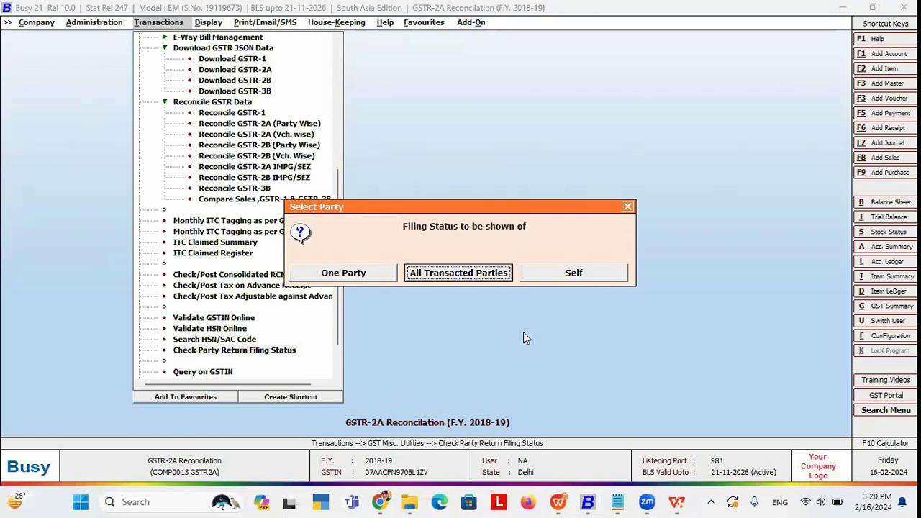
key(Right)
key(Return)
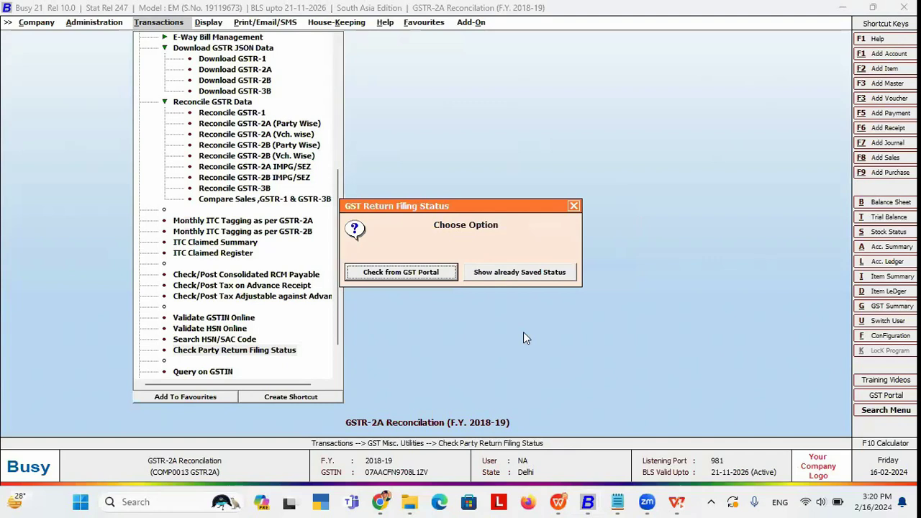
key(Return)
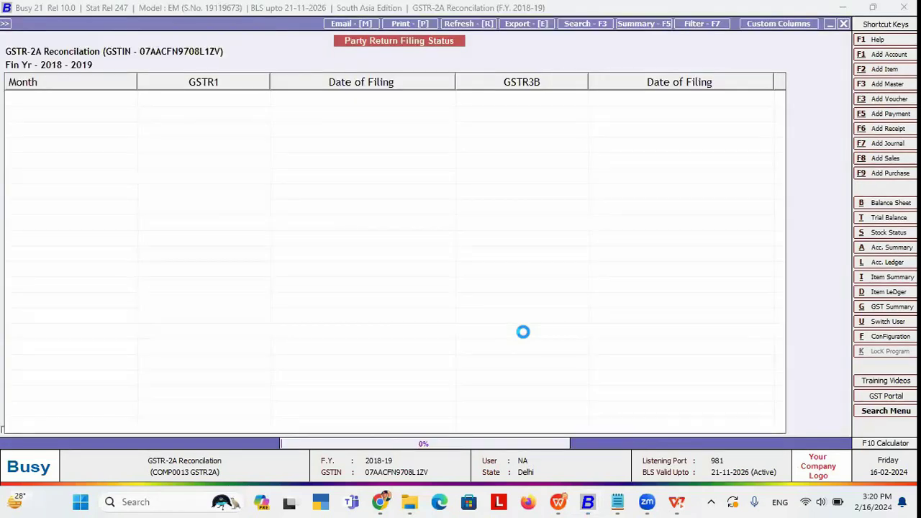
key(Escape)
key(Escape)
Step: Run Compare Sales, GSTR-1 & GSTR-3B with March as both the start and end month
key(Up)
key(Up)
key(Up)
key(Up)
key(Up)
key(Up)
key(Up)
key(Up)
key(Up)
key(Up)
key(Up)
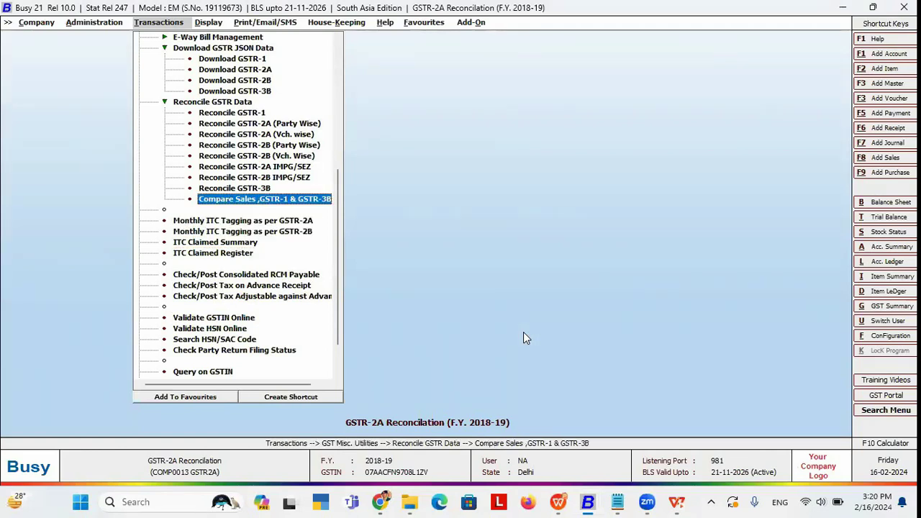
key(Return)
key(Return)
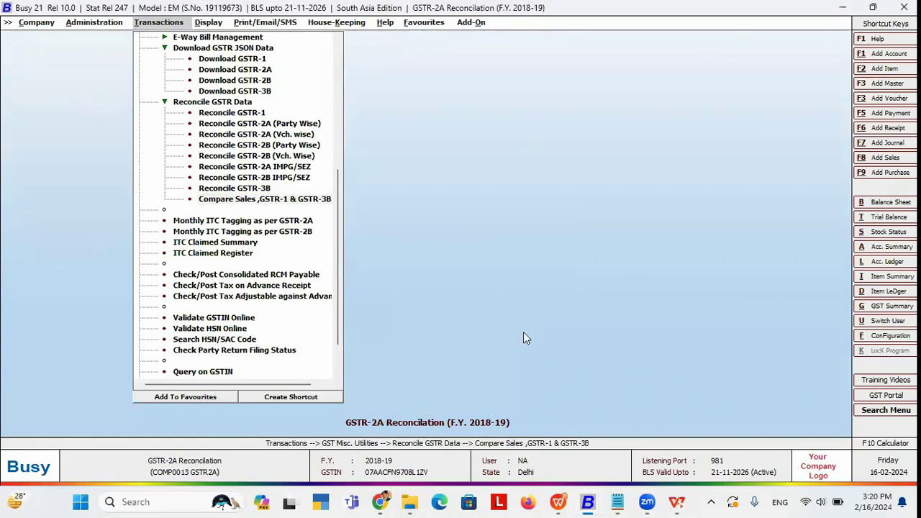
key(Return)
key(Return)
key(Return)
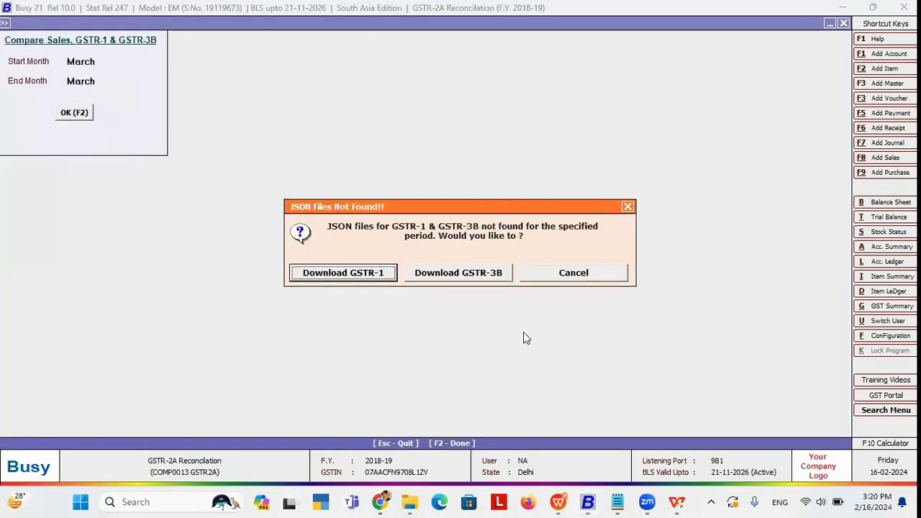
Step: Cancel the JSON download, try a comparison period starting in May, and leave the sales comparison
key(Right)
key(Right)
key(Return)
key(Up)
key(Page_Up)
key(Page_Up)
key(Return)
key(Escape)
key(Down)
key(Return)
key(Up)
key(Page_Up)
key(Page_Up)
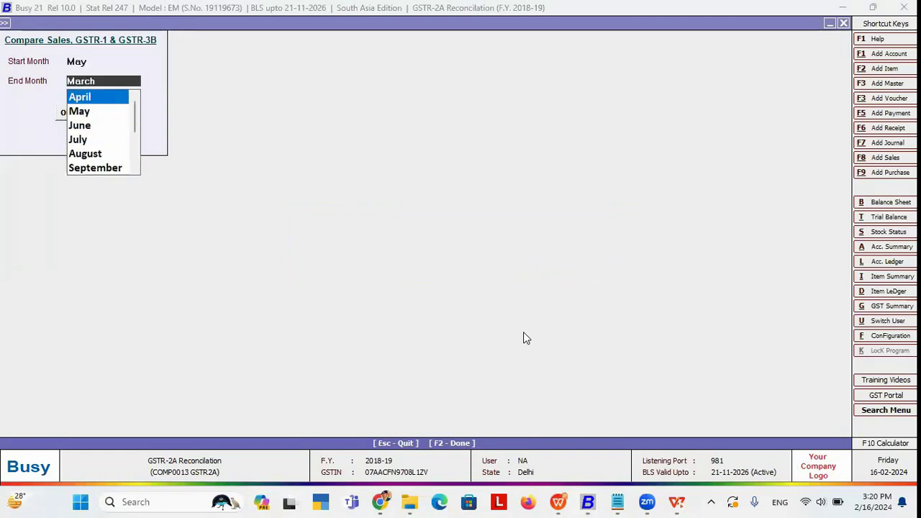
key(Down)
key(Down)
key(Down)
key(Escape)
key(Escape)
Step: View the monthly download list for GSTR-2A data in Auto Download mode and close it
key(Up)
key(Up)
key(Up)
key(Up)
key(Up)
key(Up)
key(Up)
key(Up)
key(Up)
key(Up)
key(Up)
key(Up)
key(Return)
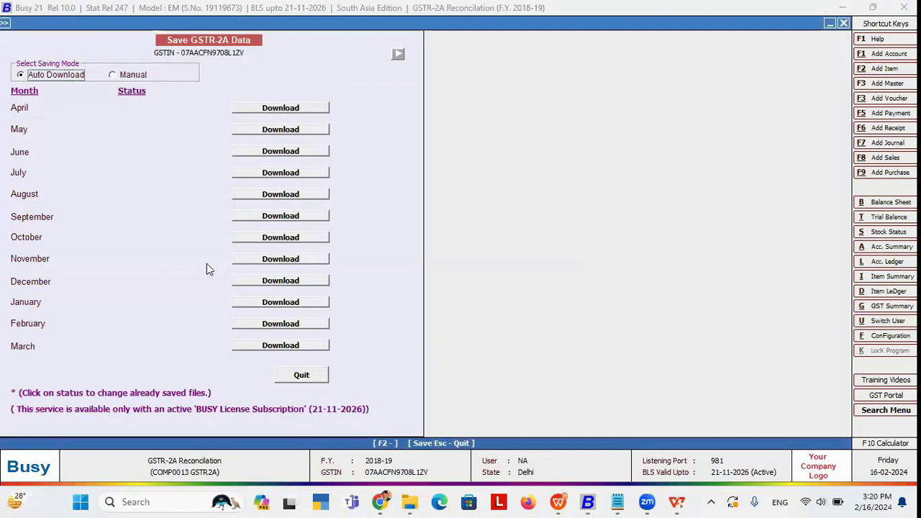
key(Escape)
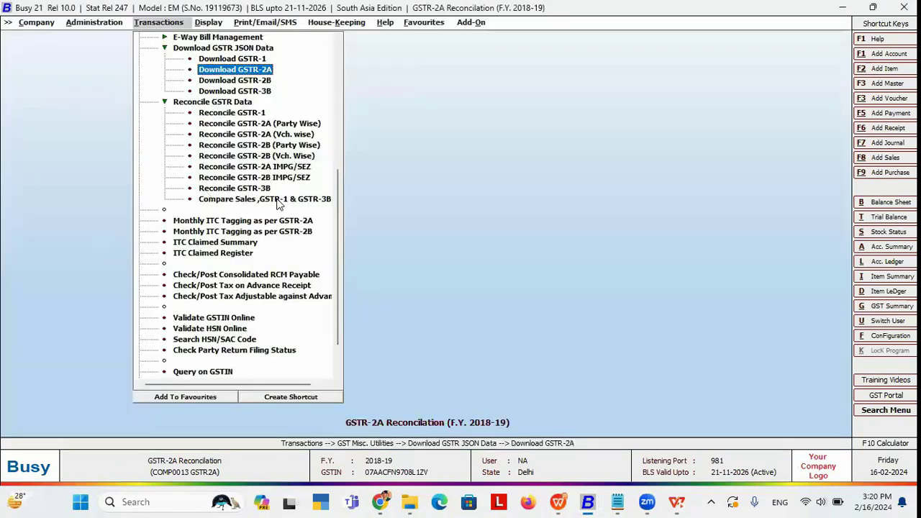
Step: Expand GST Reports under Display and look through the GST Audit Reports and GST Other Reports
key(Right)
key(Down)
key(Down)
key(Down)
key(Down)
key(Down)
key(Down)
key(Down)
key(Down)
key(Down)
key(Down)
key(Down)
key(Down)
key(Down)
key(Down)
key(Down)
key(Up)
key(Return)
key(Down)
key(Down)
key(Down)
key(Down)
key(Return)
key(Up)
key(Up)
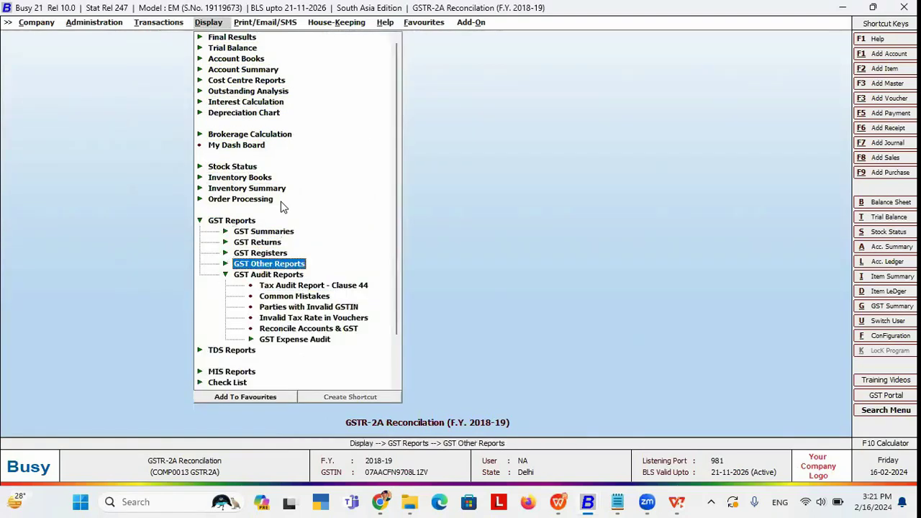
key(Return)
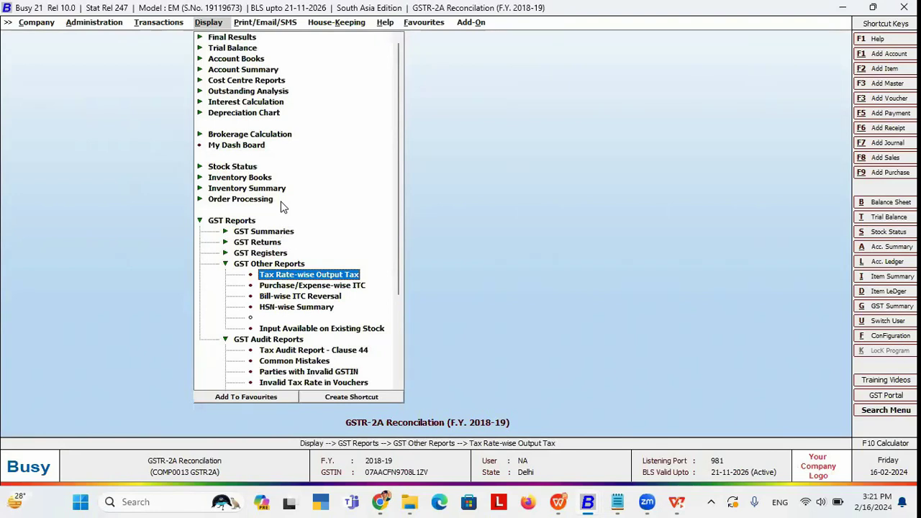
Step: Expand GST Registers and open the Electronic Cash/Credit Ledger
key(Up)
key(Up)
key(Return)
key(Up)
key(Return)
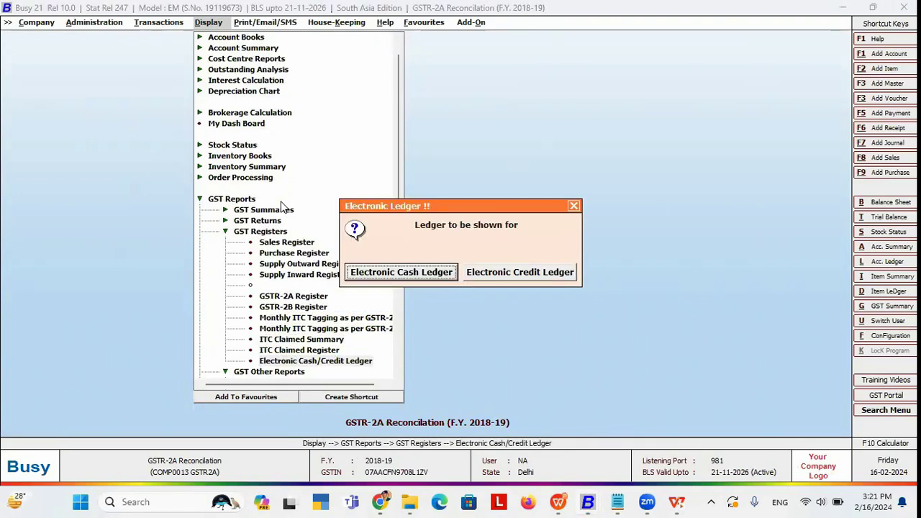
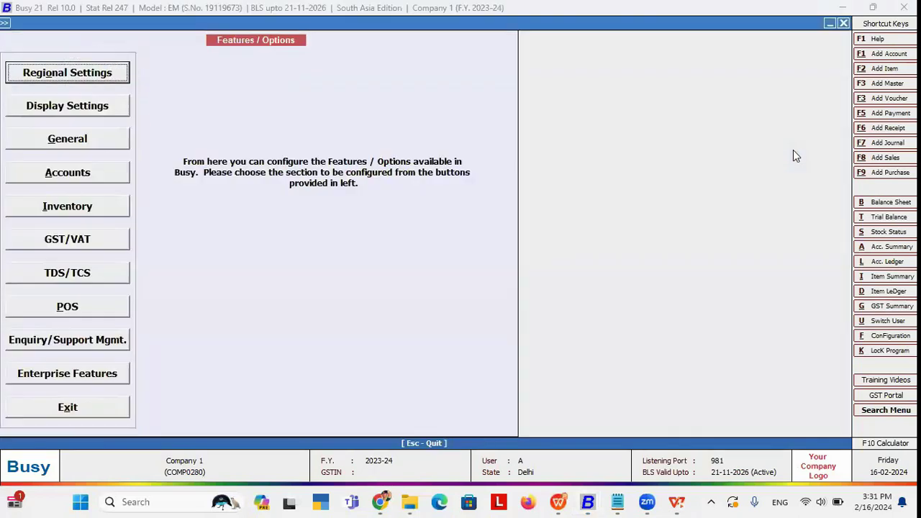
Step: View the General features of Company 1 and switch to the Busy window with the GSTR-2A Reconcilation company
key(Return)
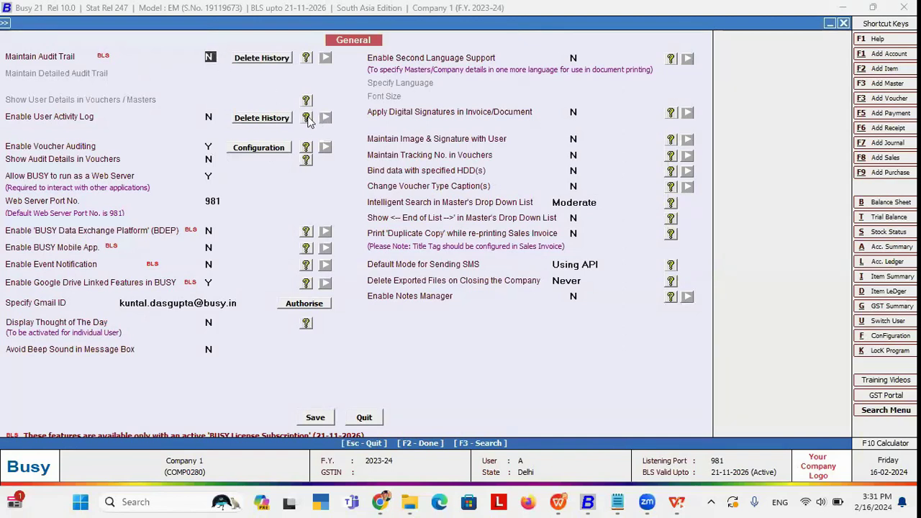
key(alt+Tab)
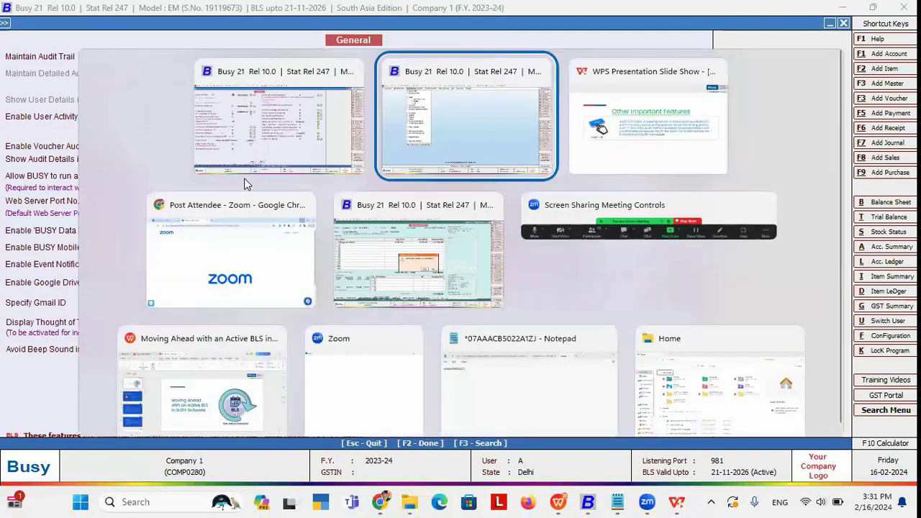
key(alt+Tab)
click(371, 108)
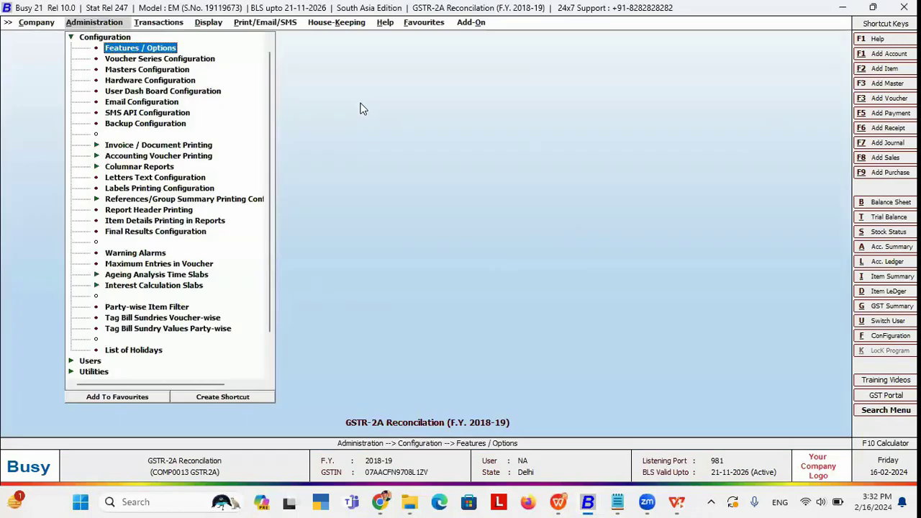
key(Return)
key(Down)
key(Down)
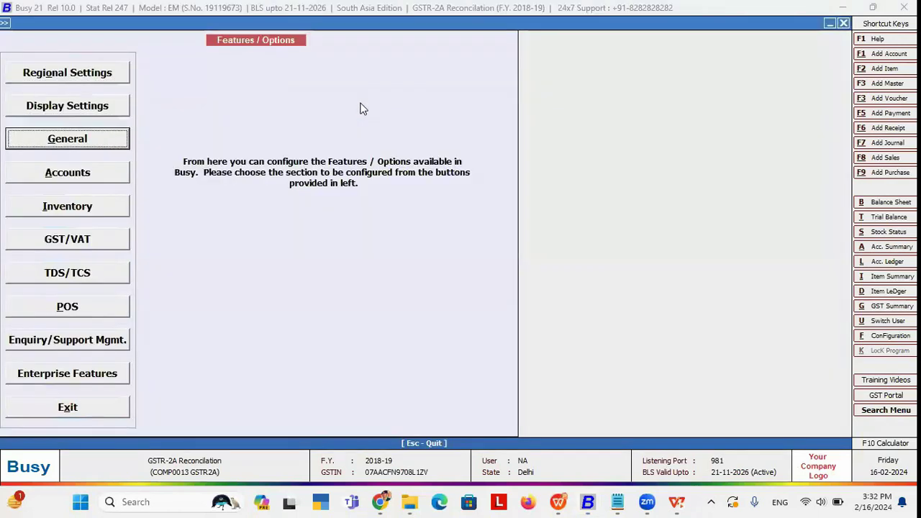
key(Escape)
key(Left)
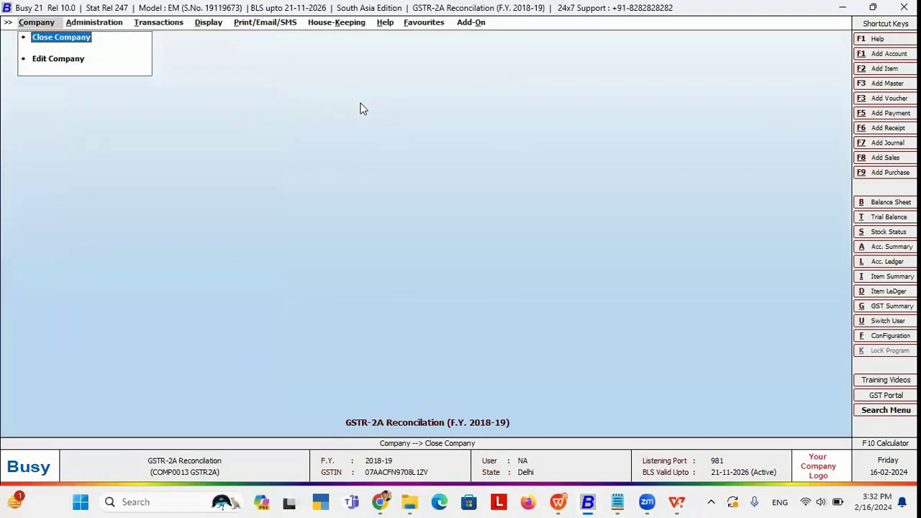
key(Right)
key(Left)
key(Right)
Step: Enable Maintain Audit Trail and Maintain Detailed Audit Trail in the General section of Features / Options, save, and exit
key(Return)
key(g)
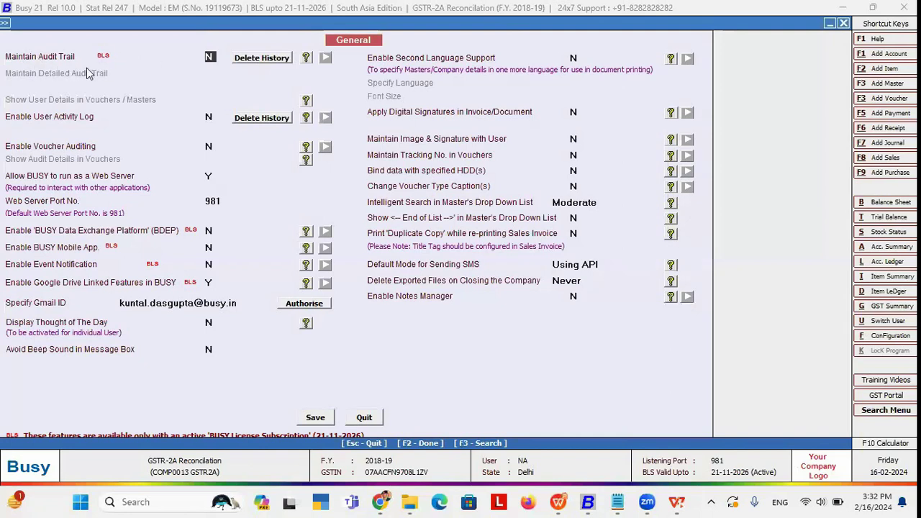
click(211, 59)
text(Y)
click(210, 72)
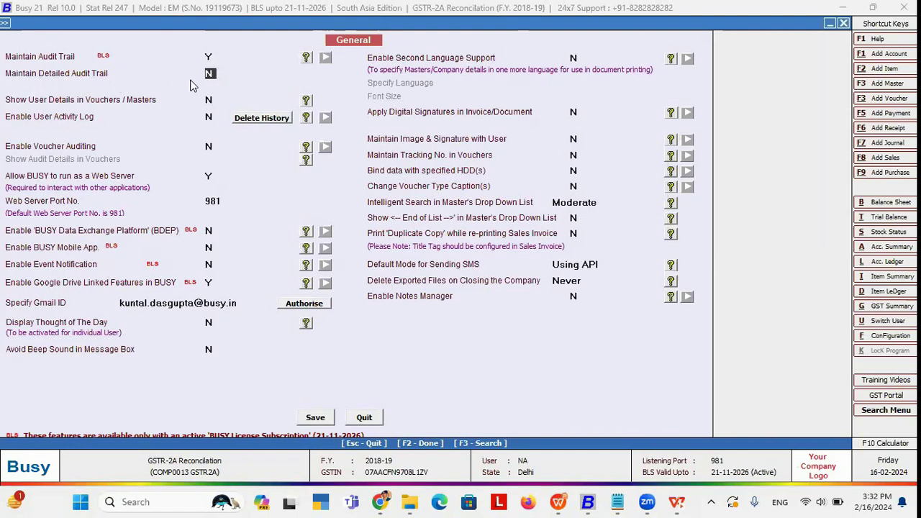
text(Y)
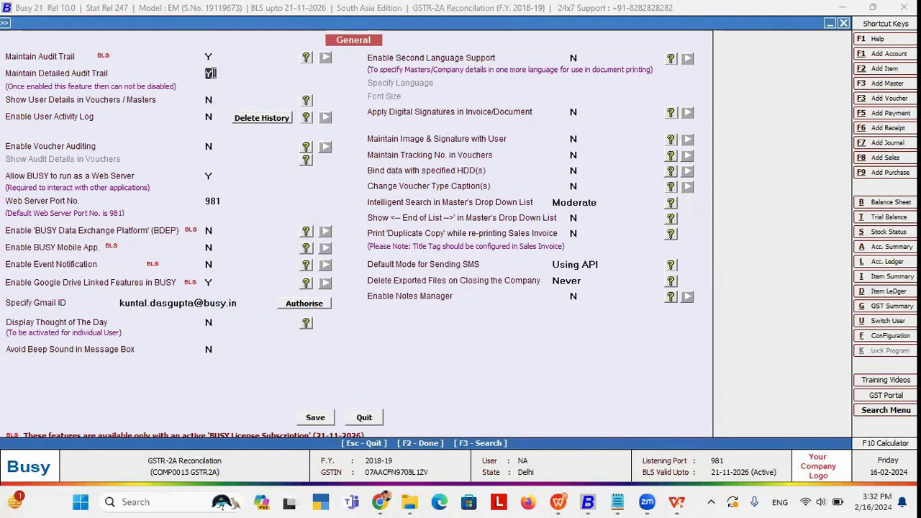
click(313, 413)
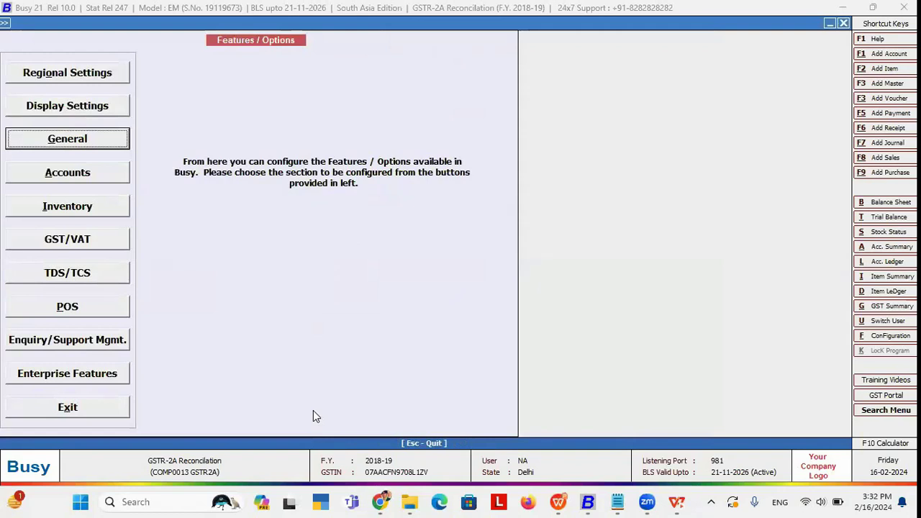
key(Escape)
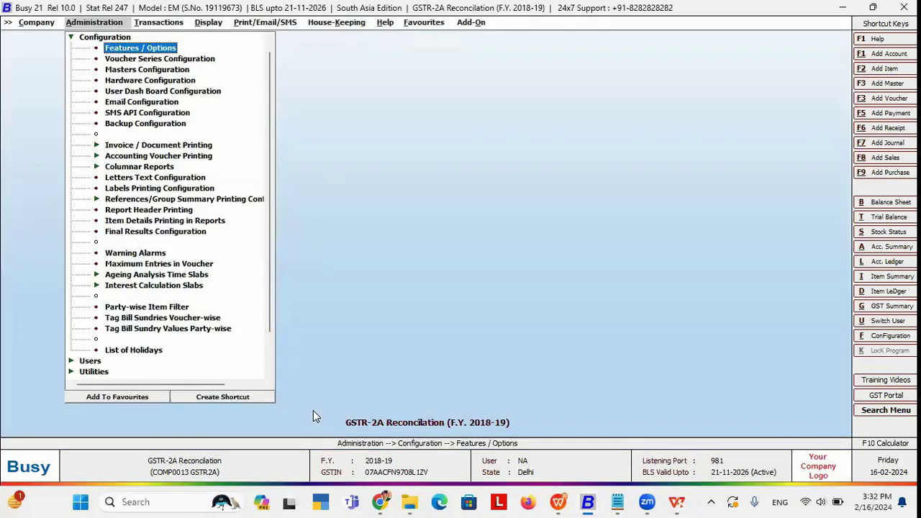
Step: Expand Check List, Audit Trail and Detailed under Display and go to the Voucher report
key(Down)
key(Down)
key(Right)
key(Right)
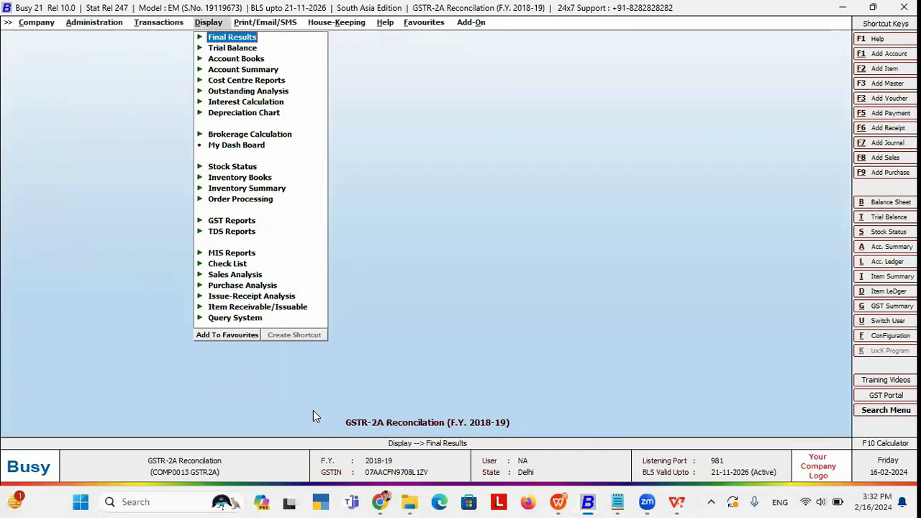
key(Down)
key(Down)
key(Down)
key(Down)
key(Down)
key(Down)
key(Down)
key(Down)
key(Down)
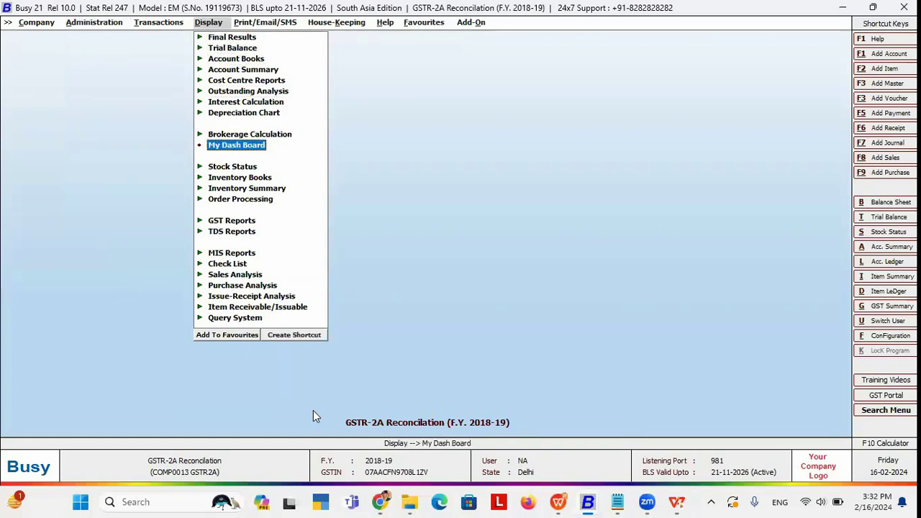
key(Down)
key(Down)
key(Down)
key(Down)
key(Down)
key(Down)
key(Down)
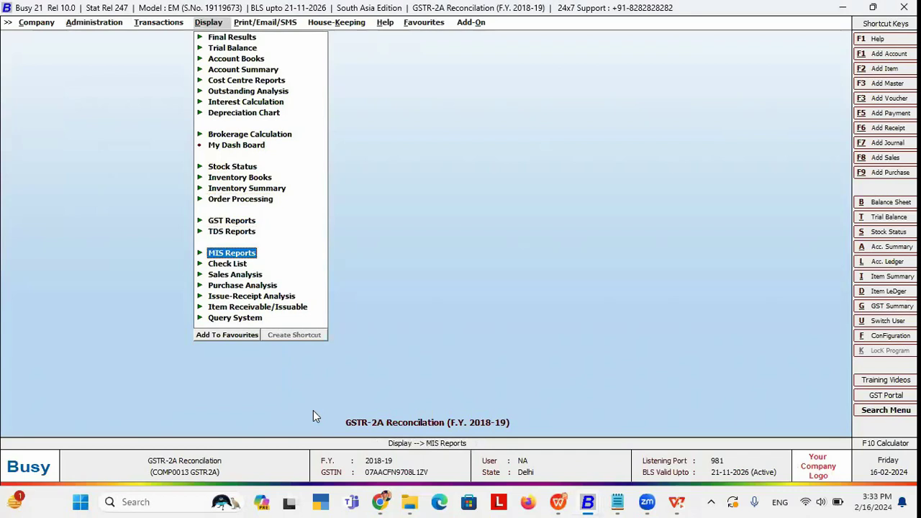
key(Down)
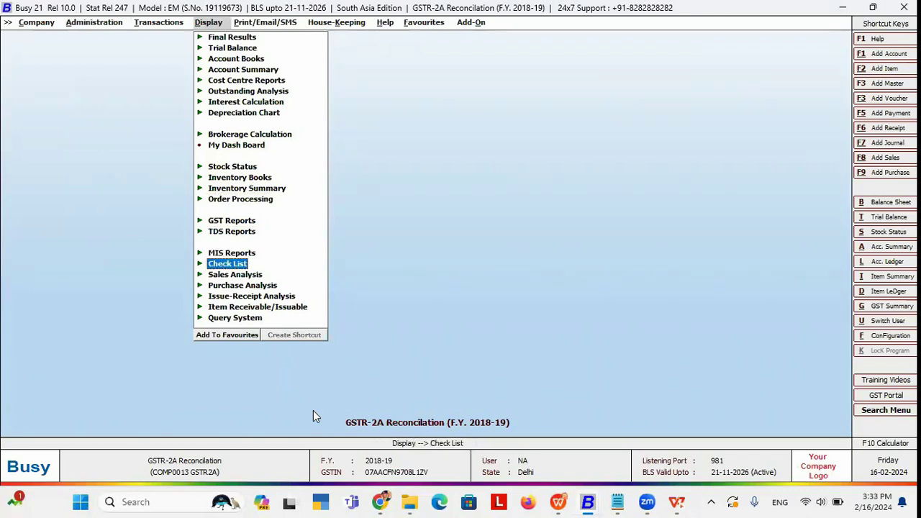
key(Return)
key(Down)
key(Down)
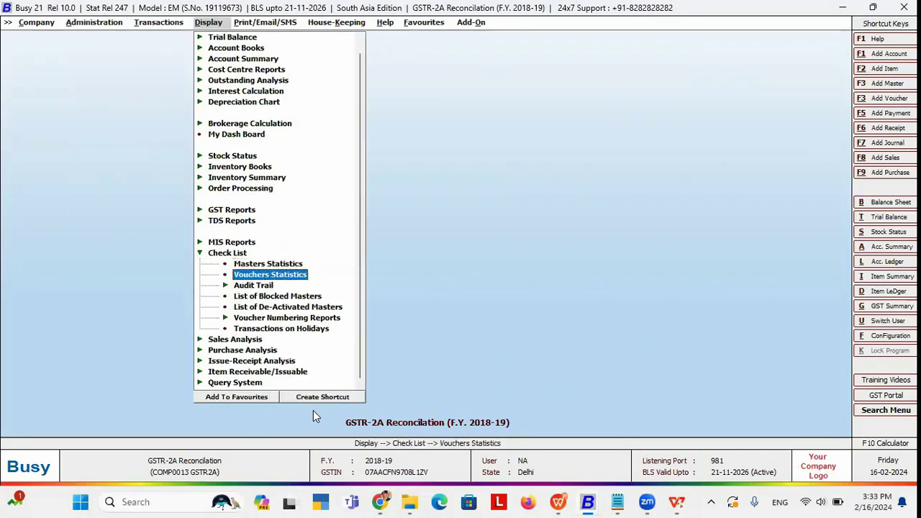
key(Return)
key(Down)
key(Return)
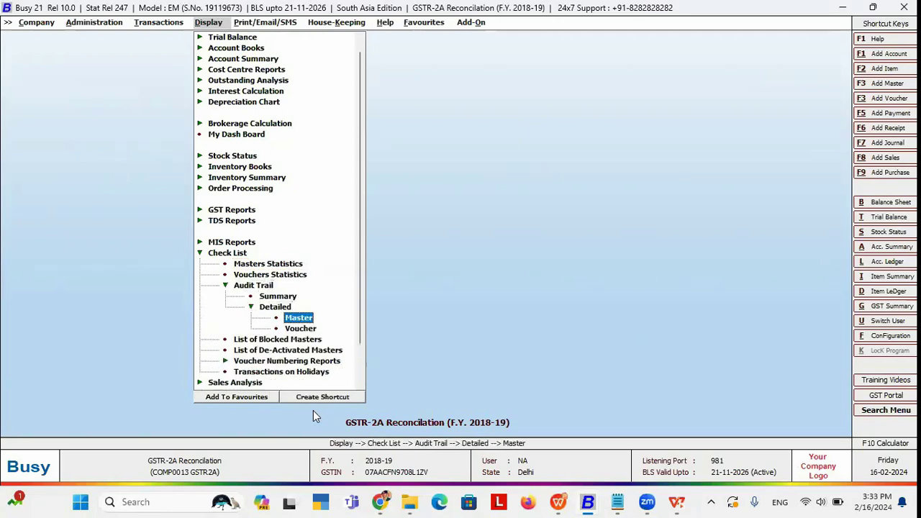
key(Down)
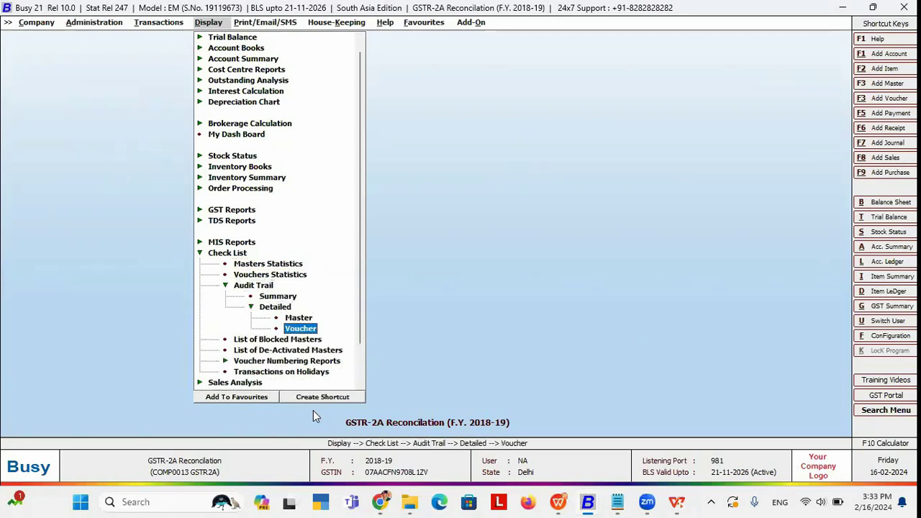
Step: Generate the voucher audit trail report for the Sales type without specifying a voucher number
key(Return)
key(Return)
key(F2)
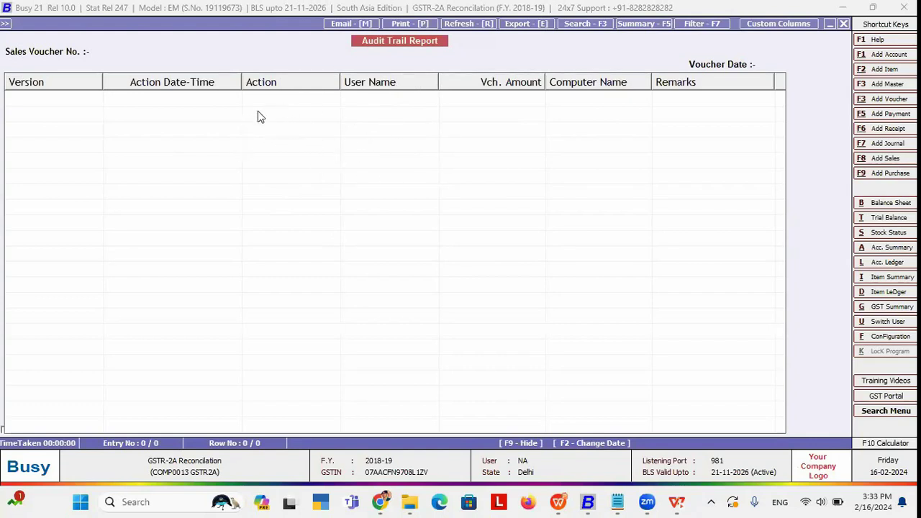
Step: Close the report and open sales voucher 452 dated 31-07-2018 for modification, proceeding to the save narration
key(Escape)
key(Return)
key(Down)
key(Return)
key(Return)
key(Return)
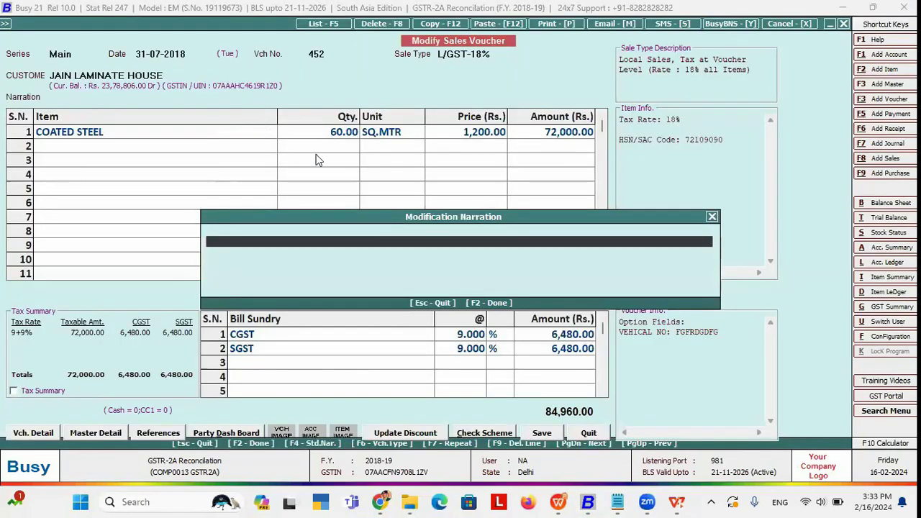
Step: Enter "rectified" as the modification narration, save the sales voucher, and decline uploading the invoice to Google Drive
drag(400, 219, 395, 154)
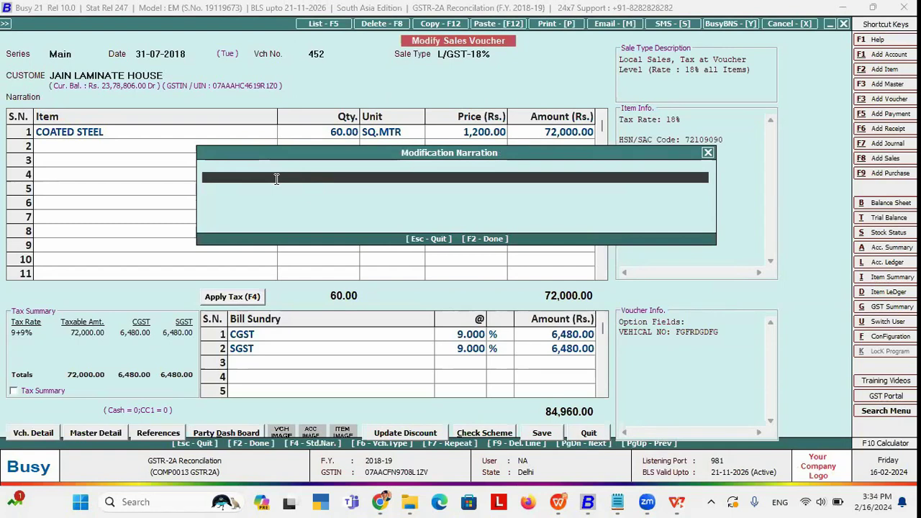
text(rectified)
key(F2)
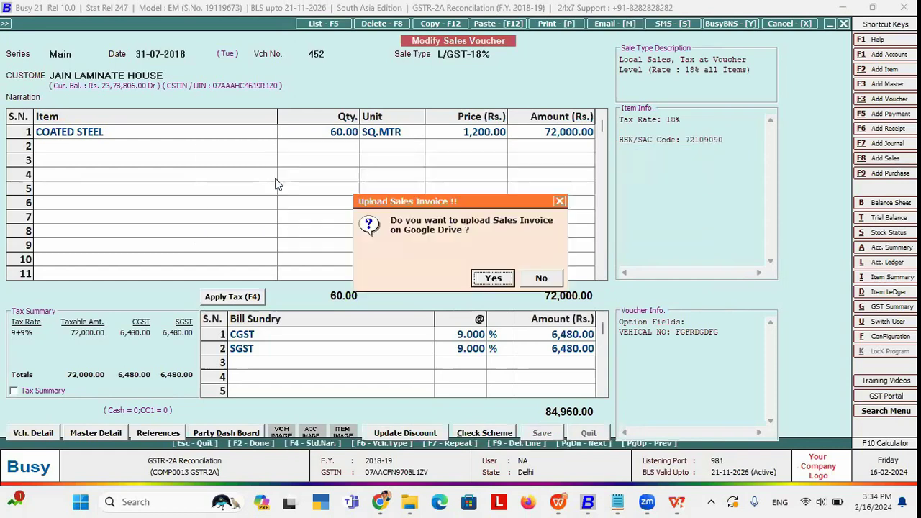
key(Right)
key(Return)
key(Escape)
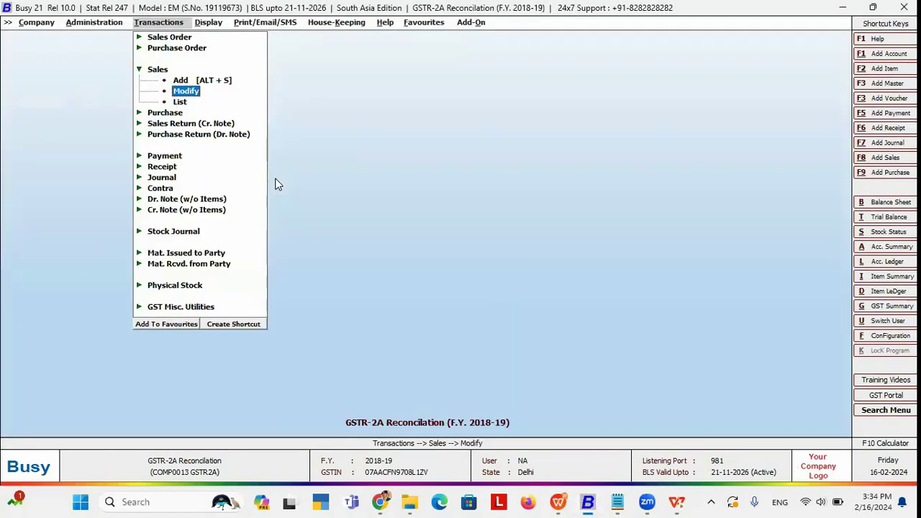
key(Right)
key(Return)
key(Down)
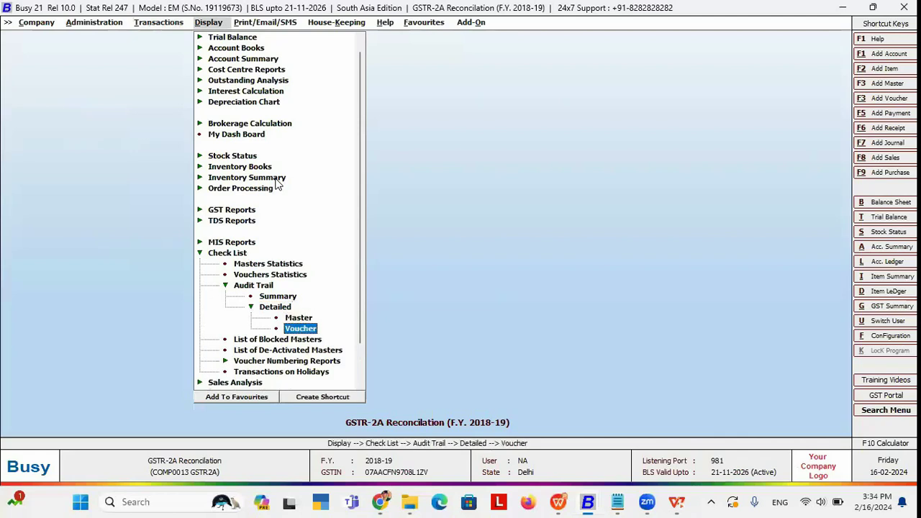
key(Return)
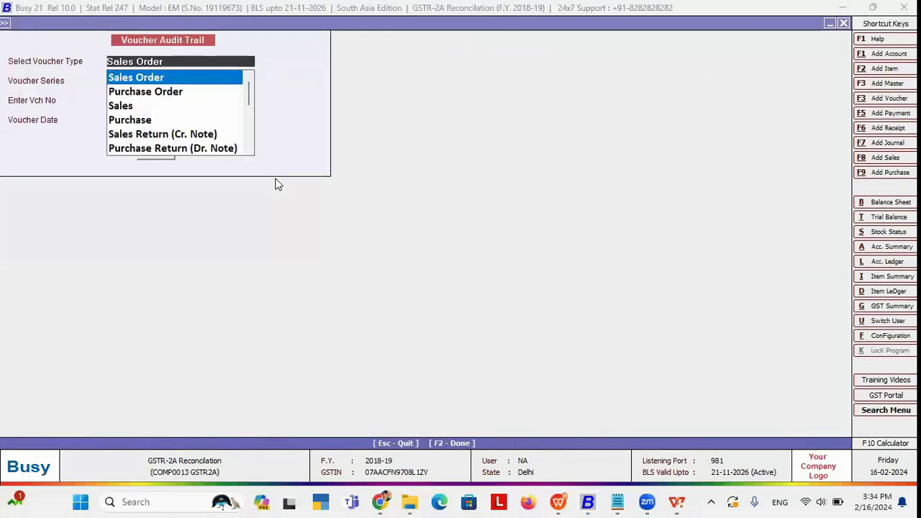
key(Return)
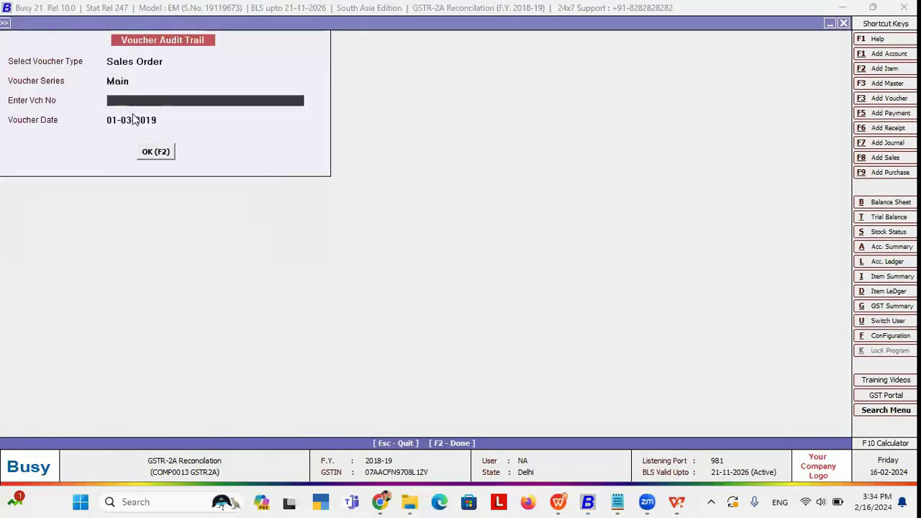
key(Escape)
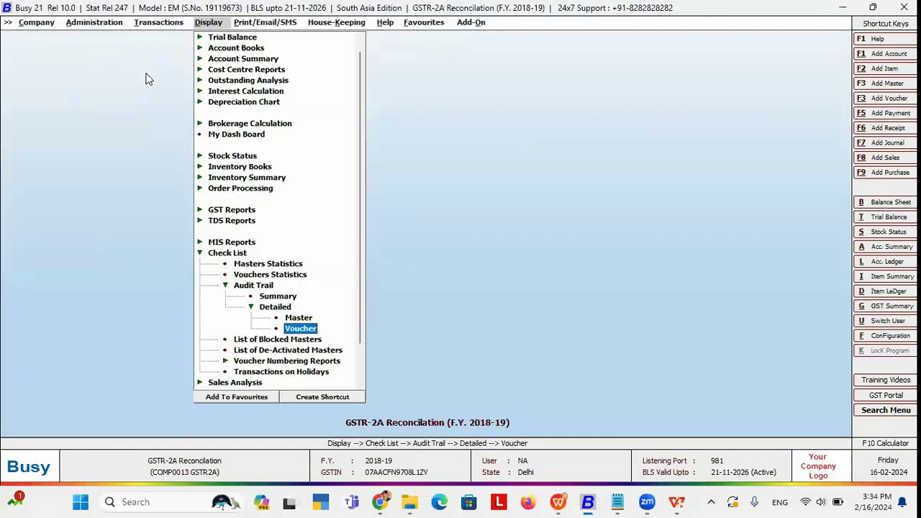
Step: Check the number of the last modified sales voucher in the sales Modify selection and close it
key(Left)
key(Return)
key(Return)
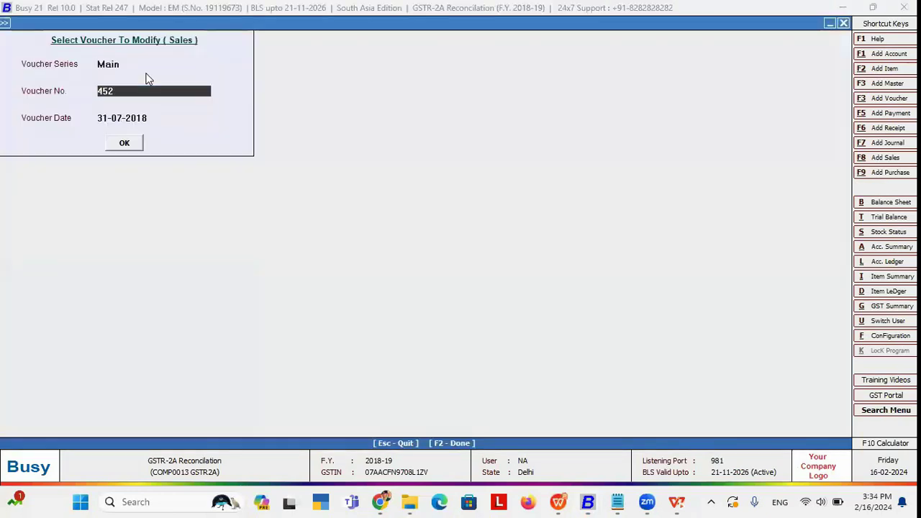
drag(115, 92, 89, 92)
key(Escape)
key(Right)
key(Return)
key(Return)
key(Return)
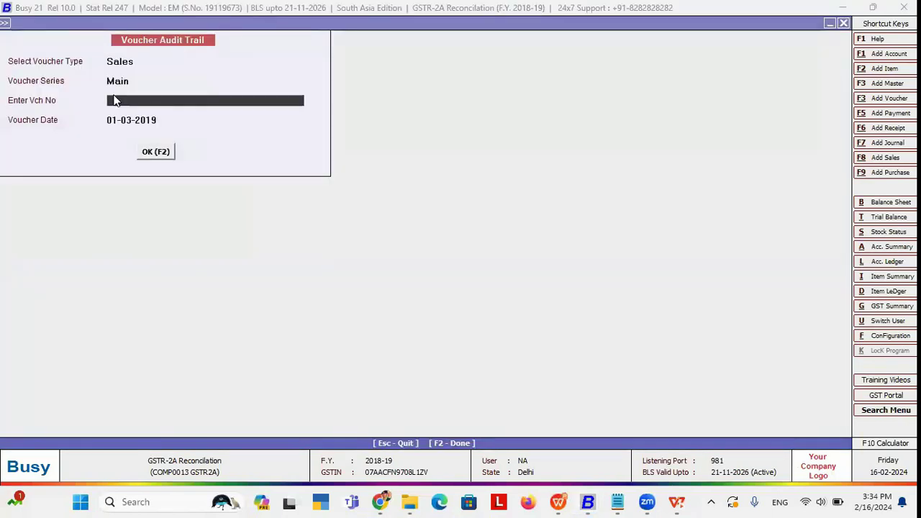
key(Return)
key(Escape)
key(Return)
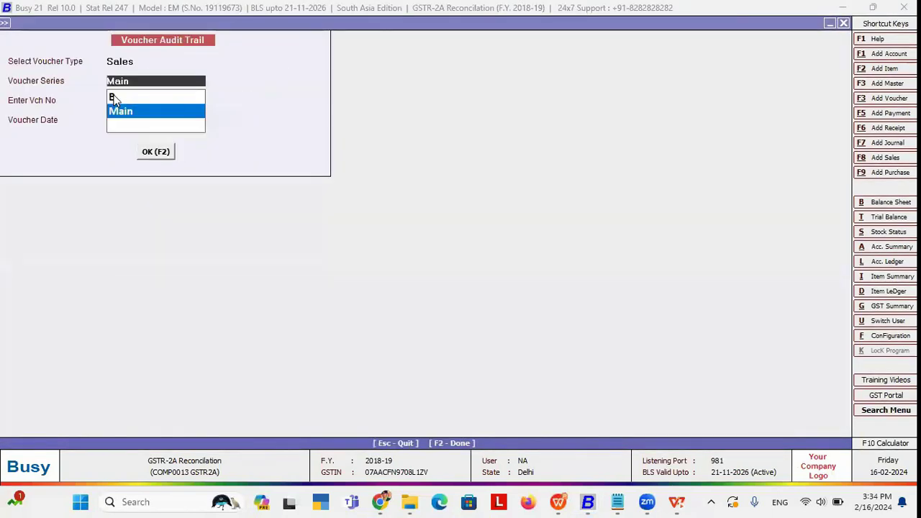
key(Return)
key(Return)
key(Escape)
Step: Check the date of the modified sales voucher in the sales Modify selection and close it
key(Left)
key(Return)
key(Return)
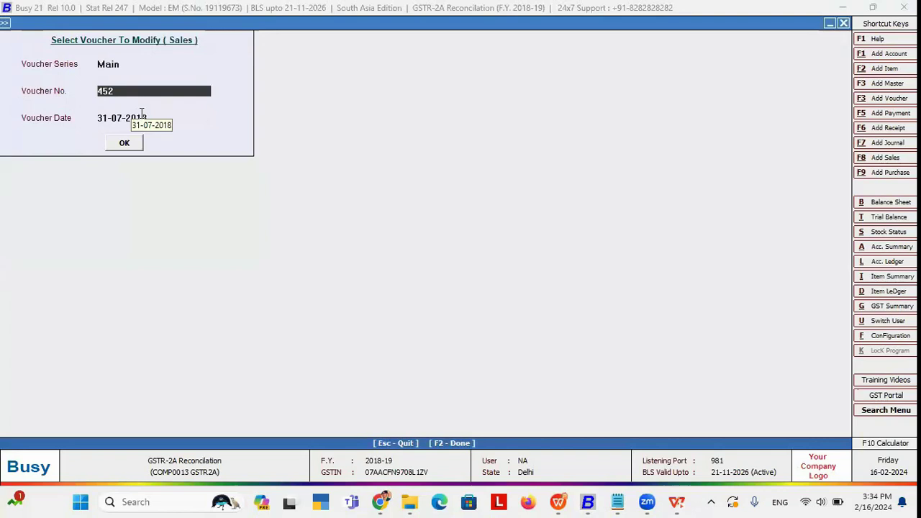
key(Escape)
Step: Generate the detailed voucher audit trail for Sales, series Main, voucher number 452, dated 31-07-2018
key(Left)
key(Return)
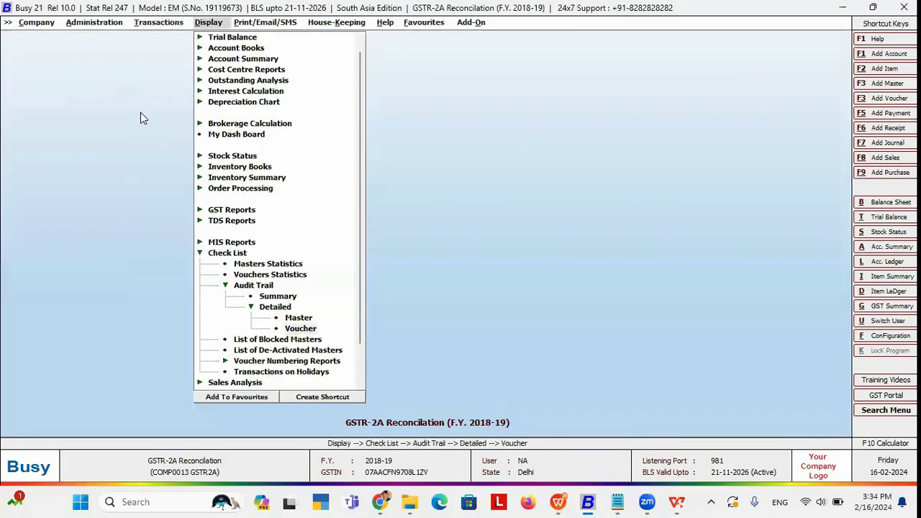
key(Down)
key(Down)
key(Return)
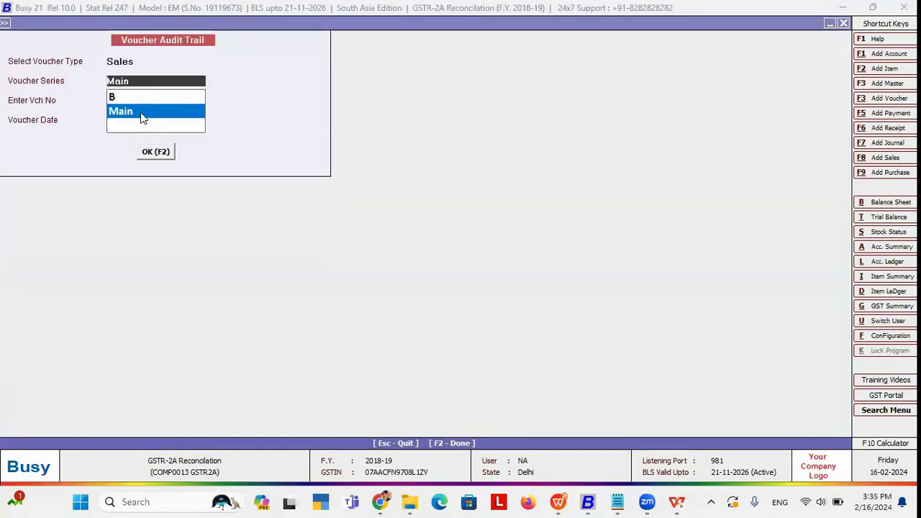
key(Return)
text(452)
key(Return)
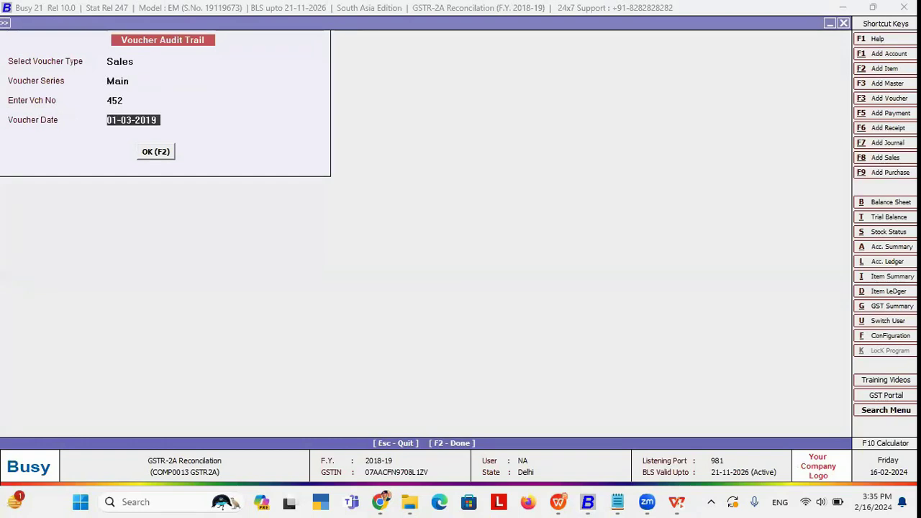
text(31-07-2018)
key(Return)
key(Return)
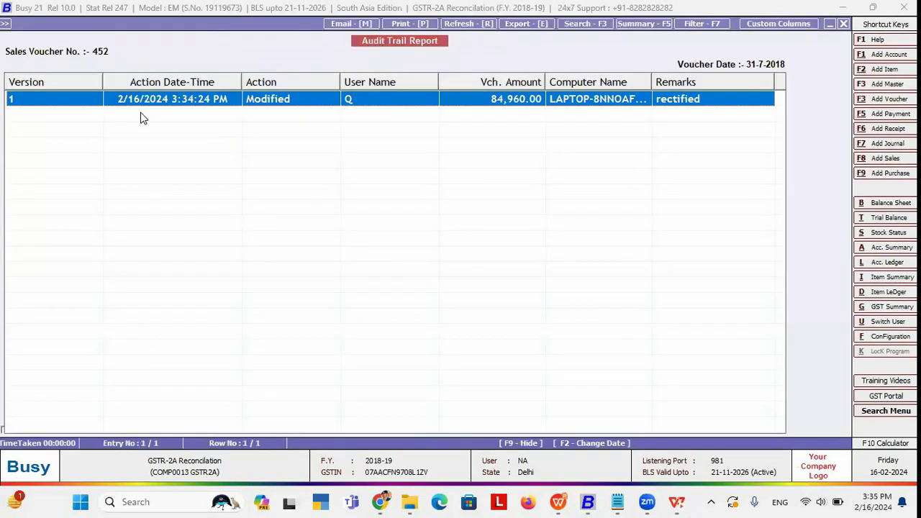
Step: Open the Version 1 entry of the audit trail, review its voucher, account and item details, and close it
double_click(292, 101)
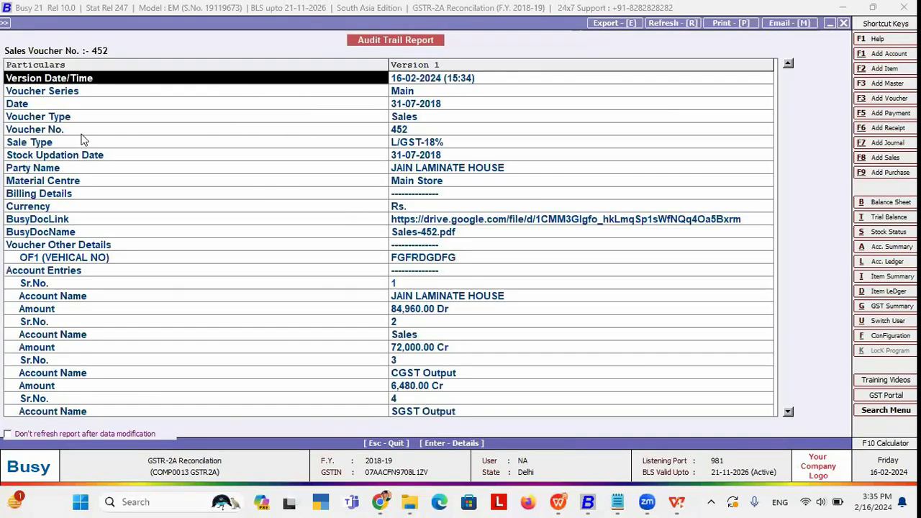
click(472, 143)
key(Down)
key(Down)
key(Down)
key(Down)
key(Down)
key(Down)
key(Down)
key(Down)
key(Down)
key(Down)
key(Down)
key(Down)
key(Down)
key(Down)
key(Down)
key(Down)
key(Down)
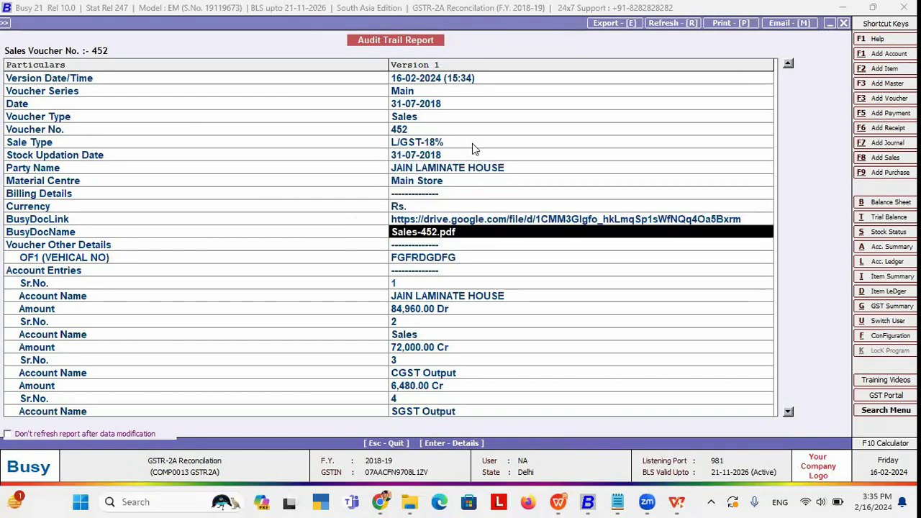
key(Down)
key(Down)
key(Down)
key(Down)
key(Down)
key(Down)
key(Down)
key(Down)
key(Down)
key(Down)
key(Down)
key(Down)
key(Down)
key(Down)
key(Down)
key(Down)
key(Down)
key(Down)
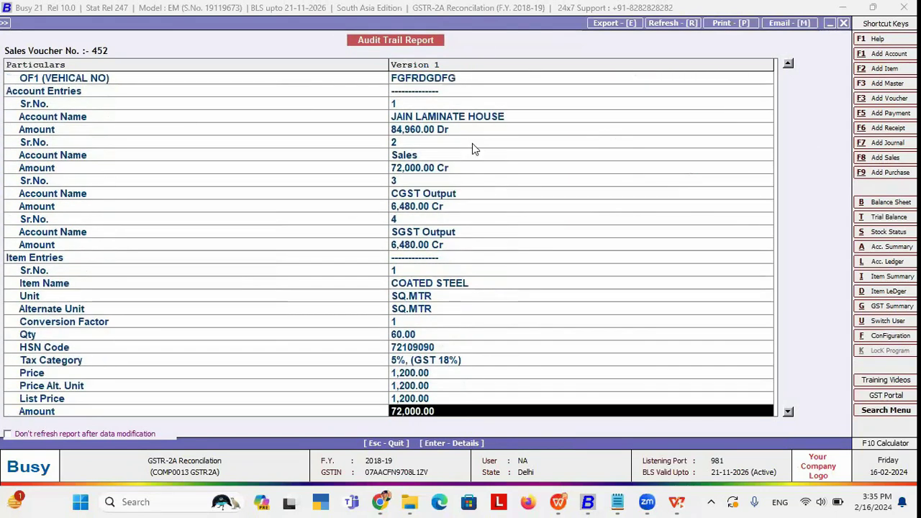
key(Up)
key(Up)
key(Up)
key(Up)
key(Up)
key(Up)
key(Up)
key(Up)
key(Up)
key(Up)
key(Up)
key(Up)
key(Up)
key(Up)
key(Up)
key(Up)
key(Up)
key(Up)
key(Up)
key(Up)
key(Up)
key(Up)
key(Up)
key(Up)
key(Up)
key(Up)
key(Up)
key(Up)
key(Up)
key(Up)
key(Up)
key(Up)
key(Up)
key(Up)
key(Up)
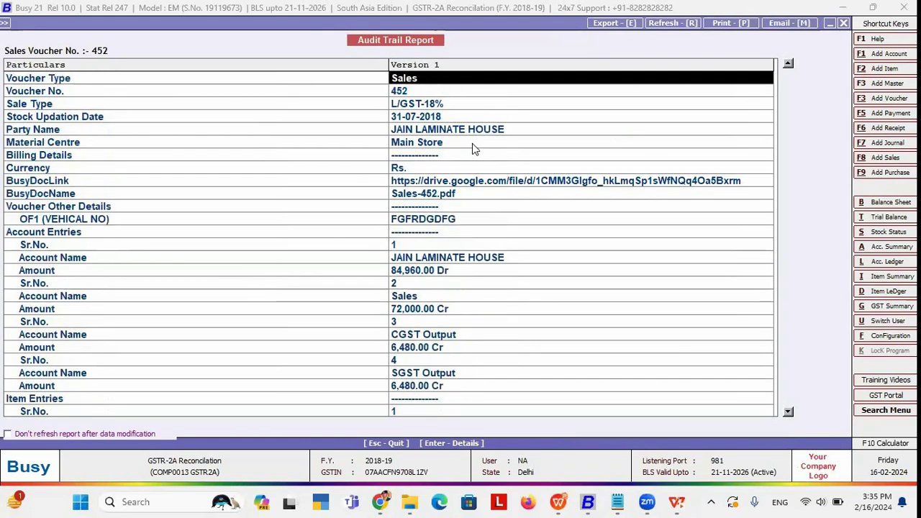
key(Escape)
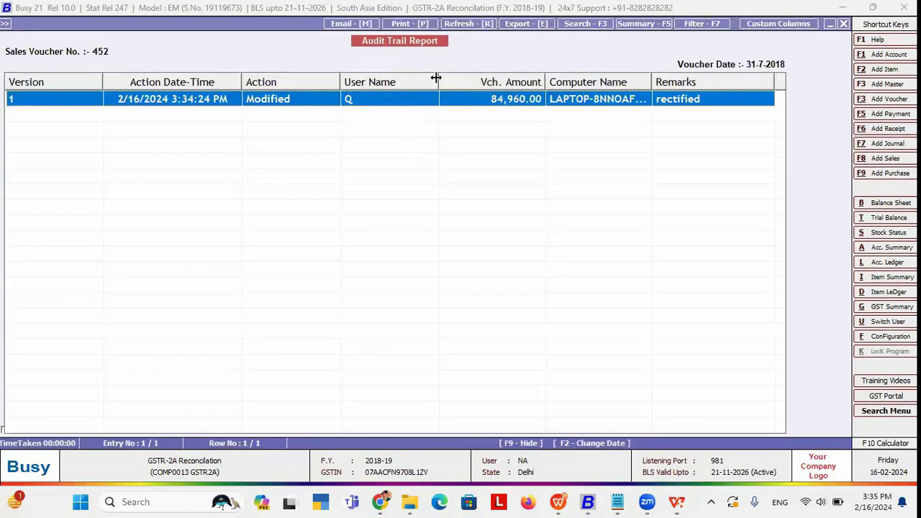
Step: Close the detailed report, open the Audit Trail Summary for the Accounts Day Book with all users, view its entry date range, and exit
key(Escape)
key(Escape)
key(Up)
key(Up)
key(Up)
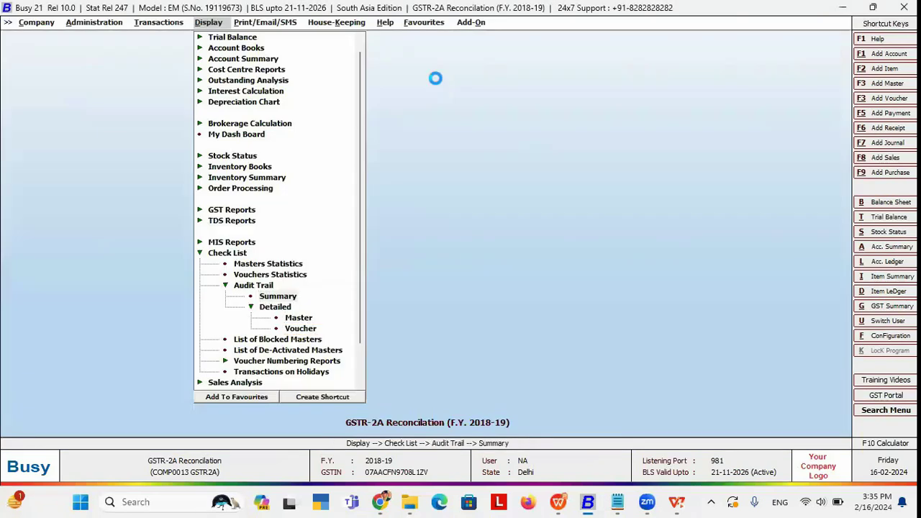
key(Return)
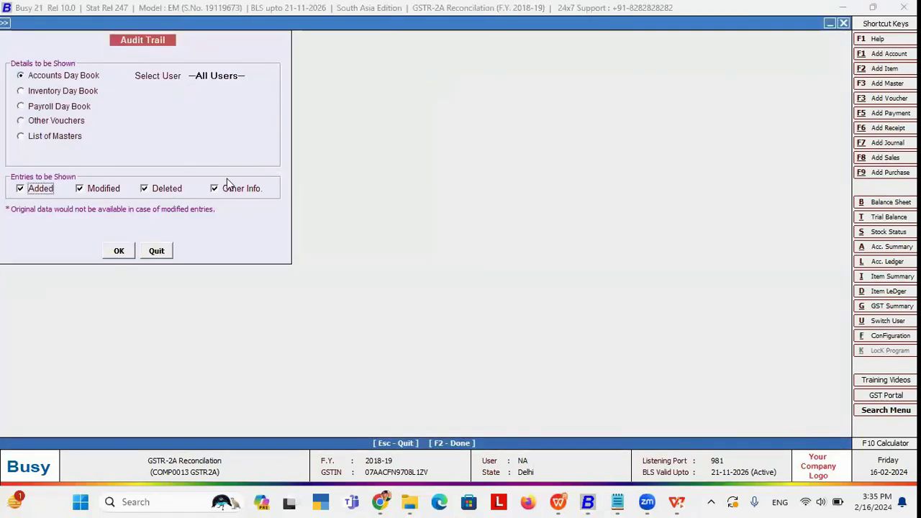
click(120, 251)
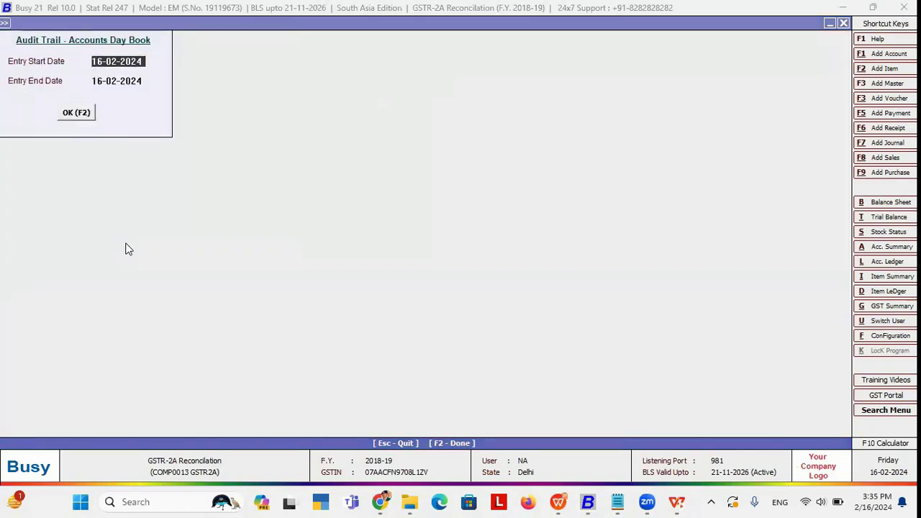
text(01)
key(Escape)
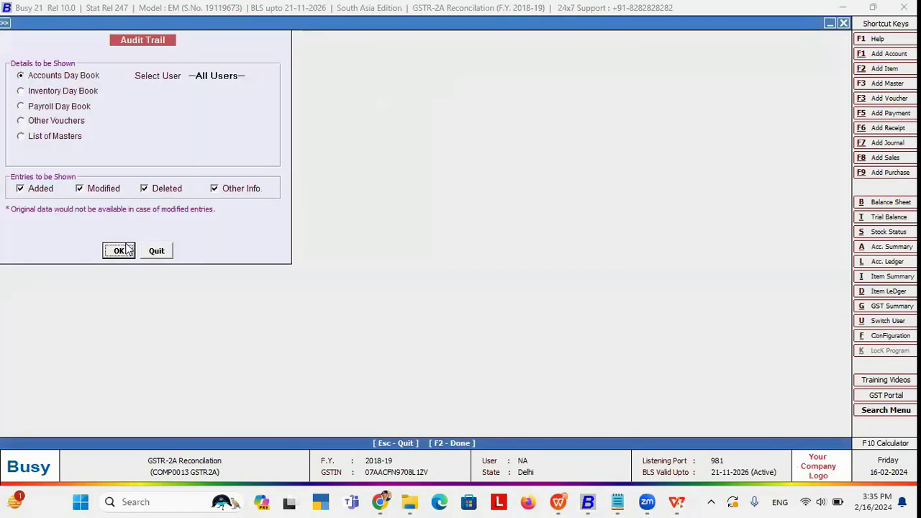
key(Escape)
key(Down)
key(Down)
key(Down)
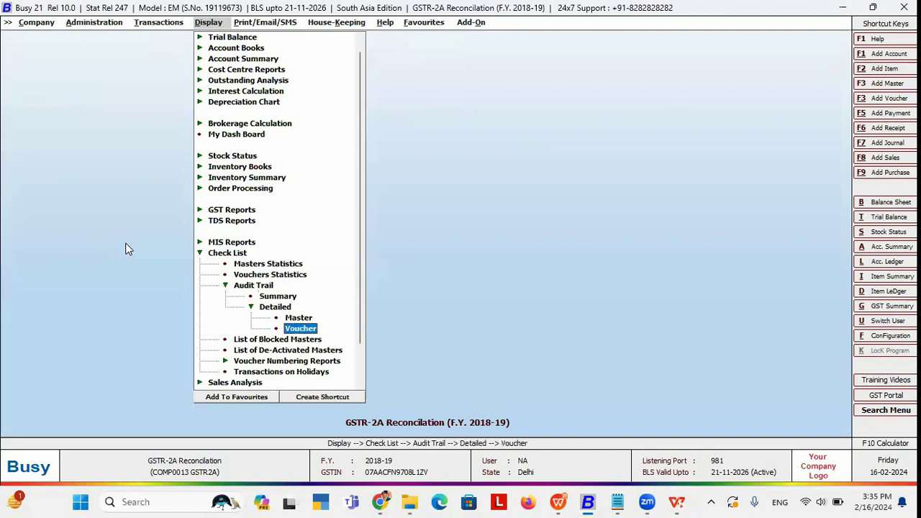
key(Return)
key(Down)
key(Down)
key(Return)
key(Return)
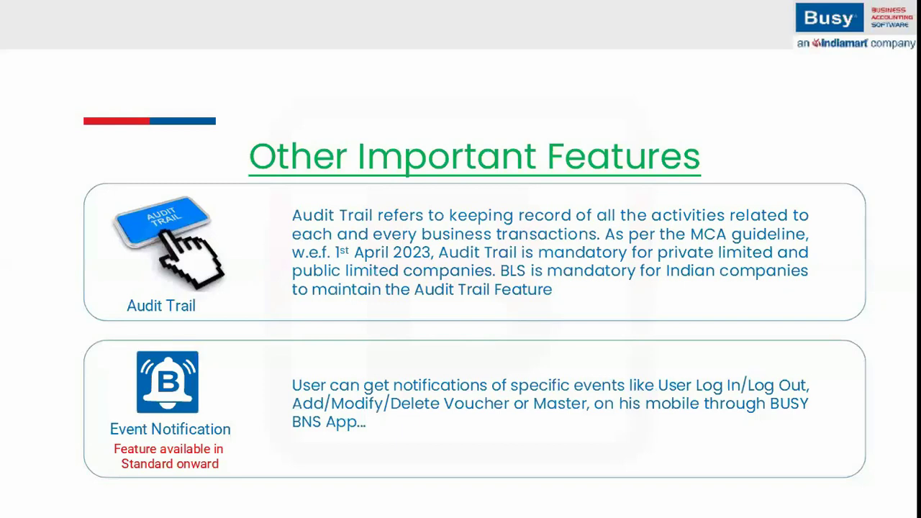
Step: Switch from the presentation to Busy and open the General section of the Features / Options configuration
key(alt+Tab)
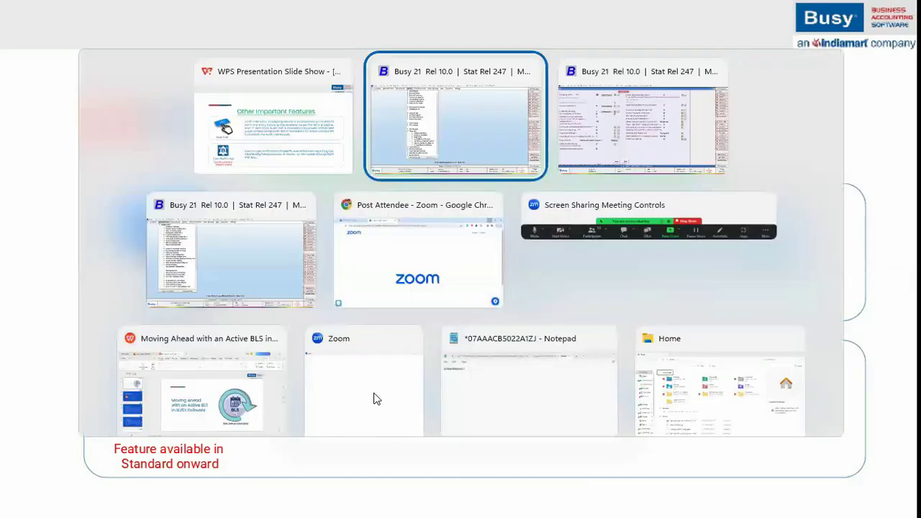
key(Left)
key(Up)
key(Up)
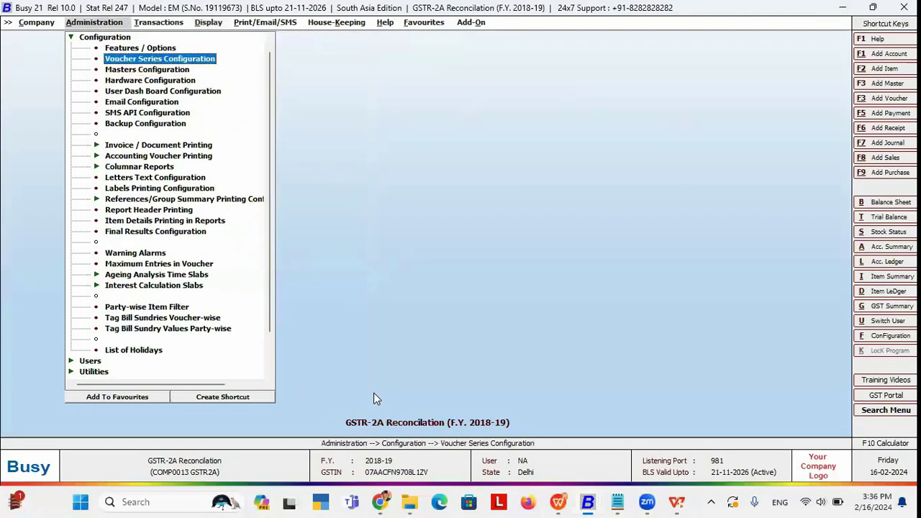
key(Return)
key(Down)
key(Down)
key(Return)
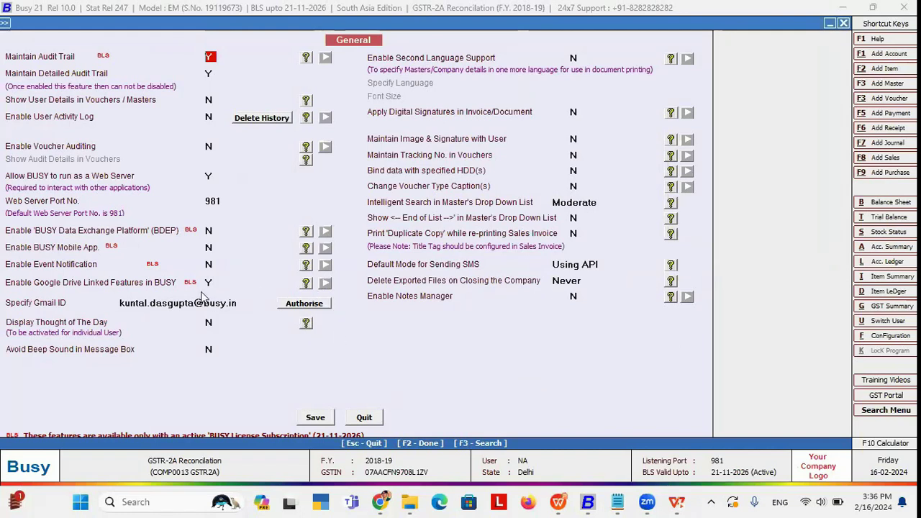
Step: Try to set Enable Event Notification to Y in the General settings
click(210, 265)
key(y)
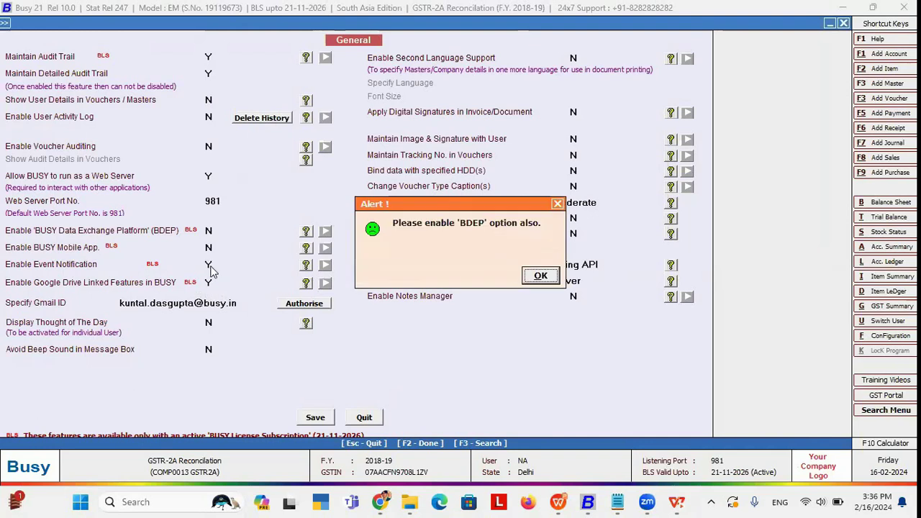
click(552, 282)
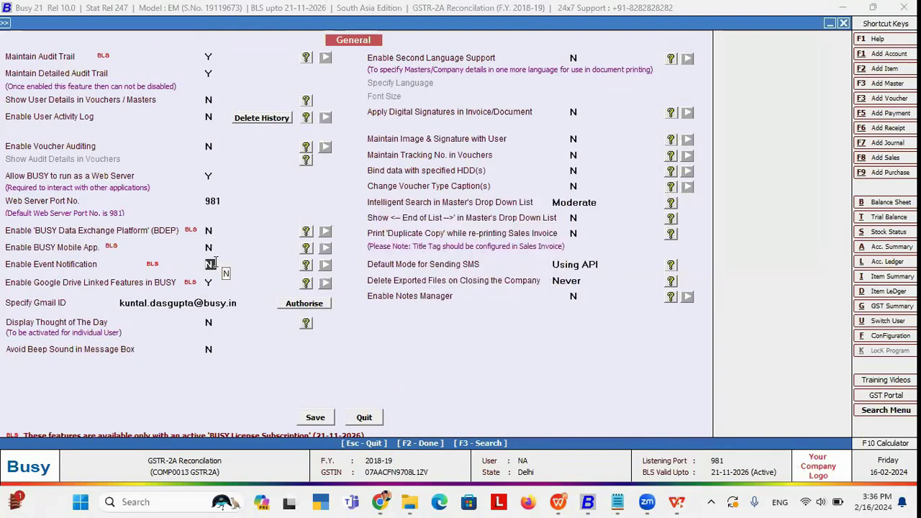
Step: Set Enable 'BUSY Data Exchange Platform' (BDEP) to Y, view its login configuration, and close it without entering details
click(210, 231)
key(y)
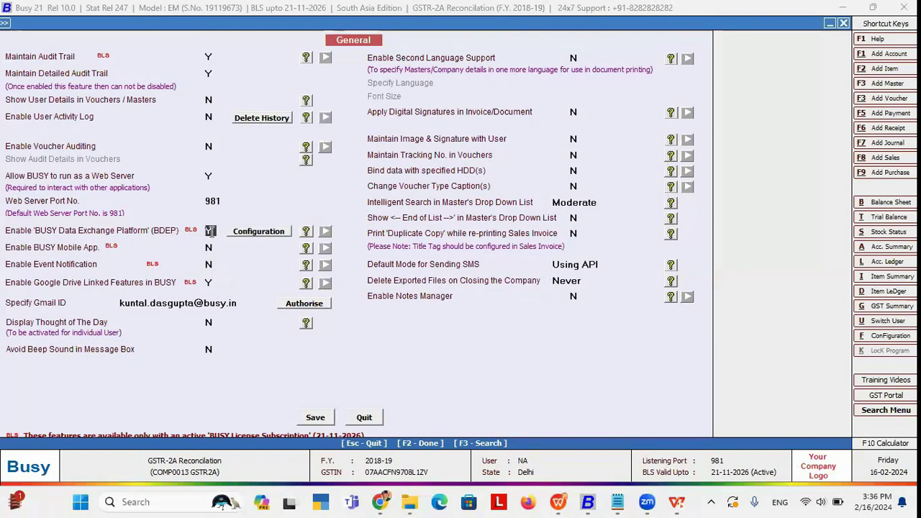
click(245, 233)
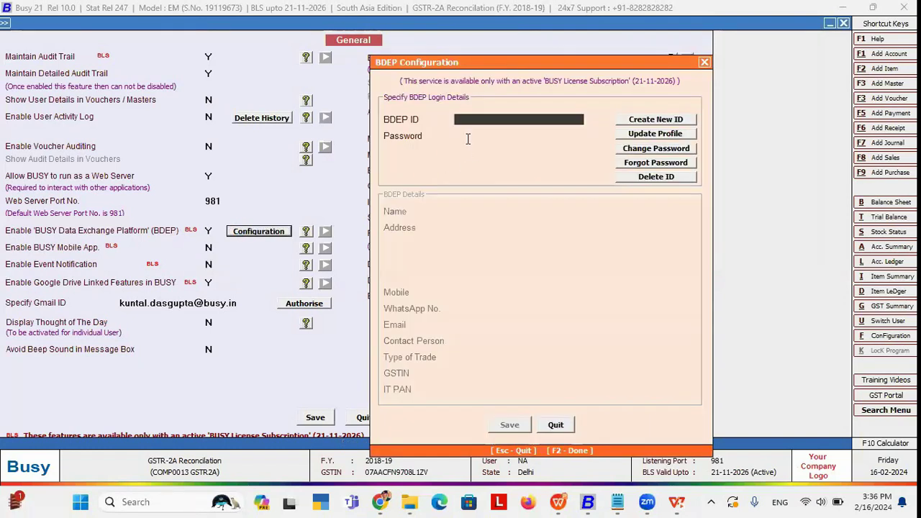
key(Escape)
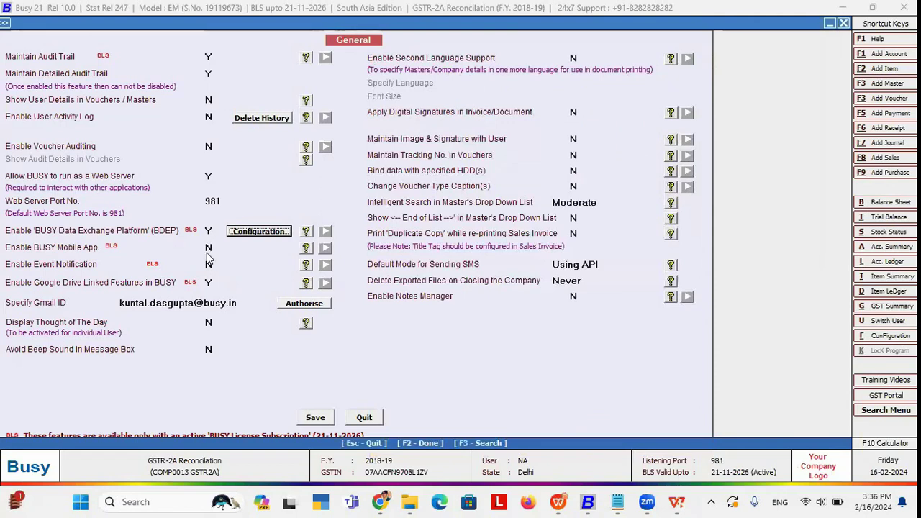
Step: Exit the General settings and Features / Options without saving, and switch to the slide show's BLS Renewal Process slide
click(208, 265)
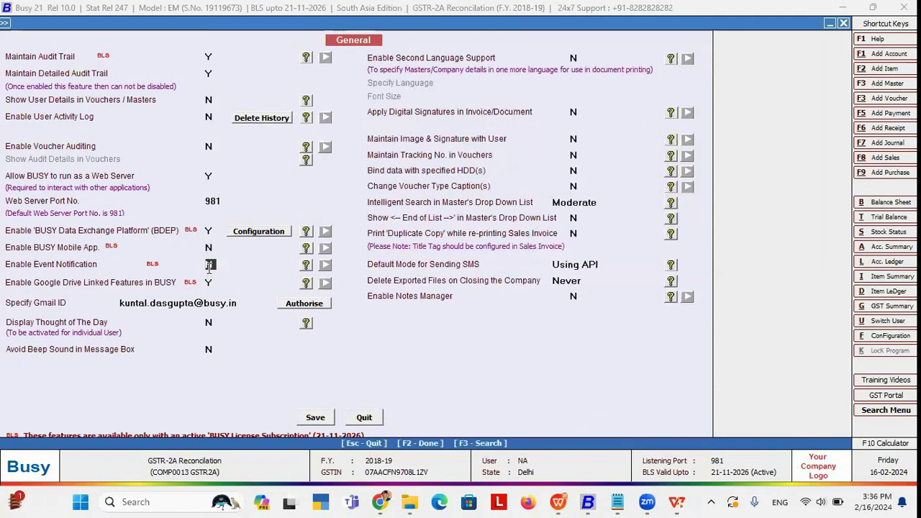
key(Escape)
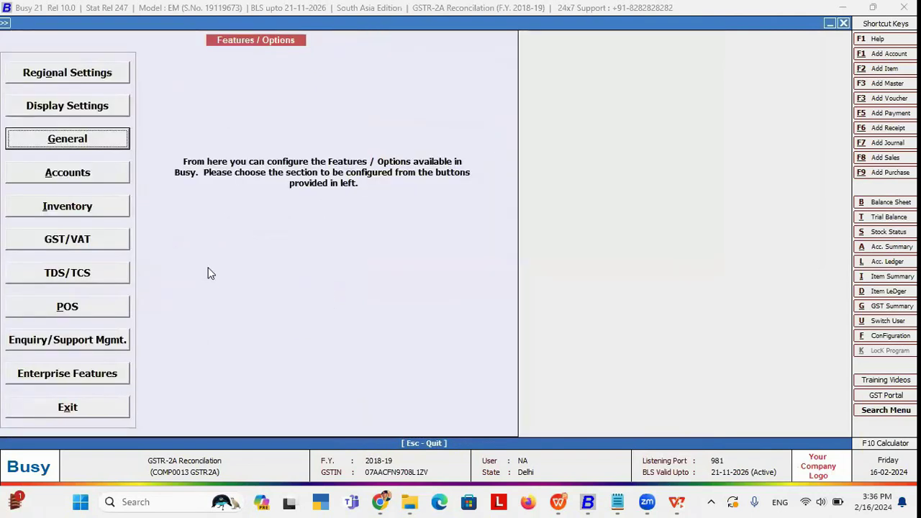
key(Escape)
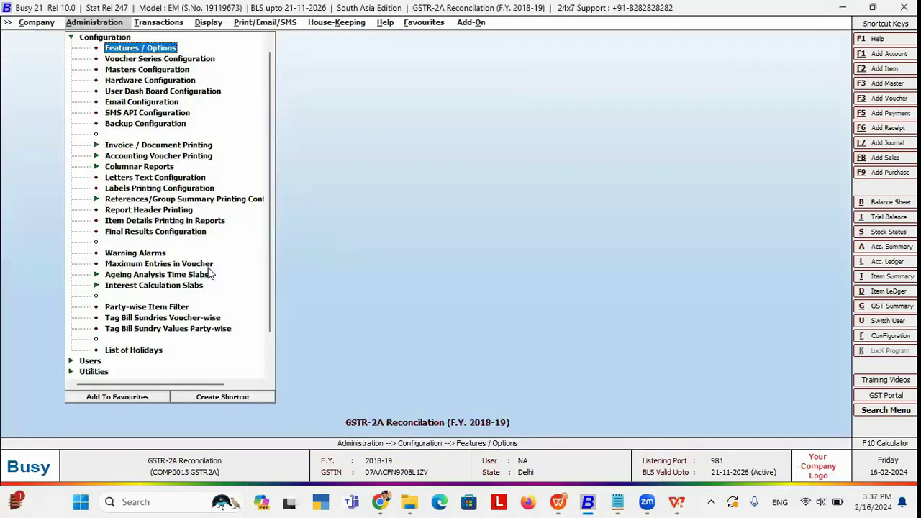
key(alt+Tab)
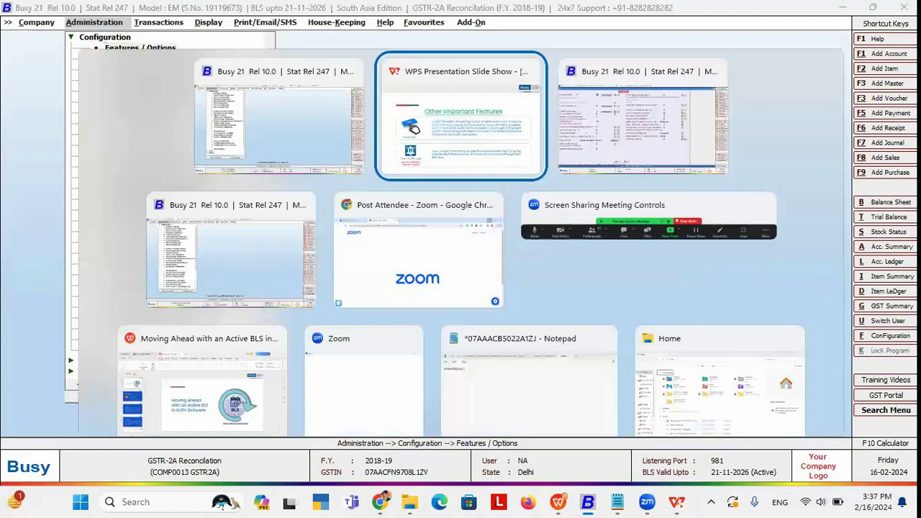
key(Right)
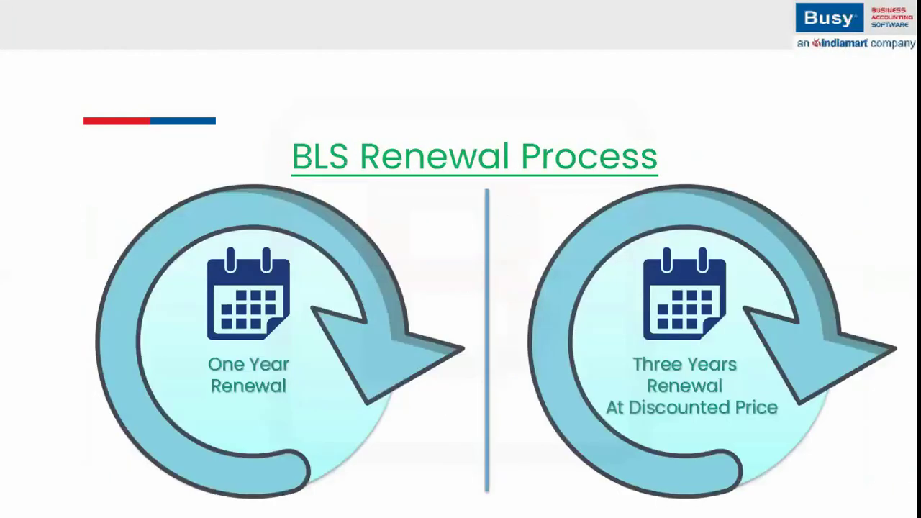